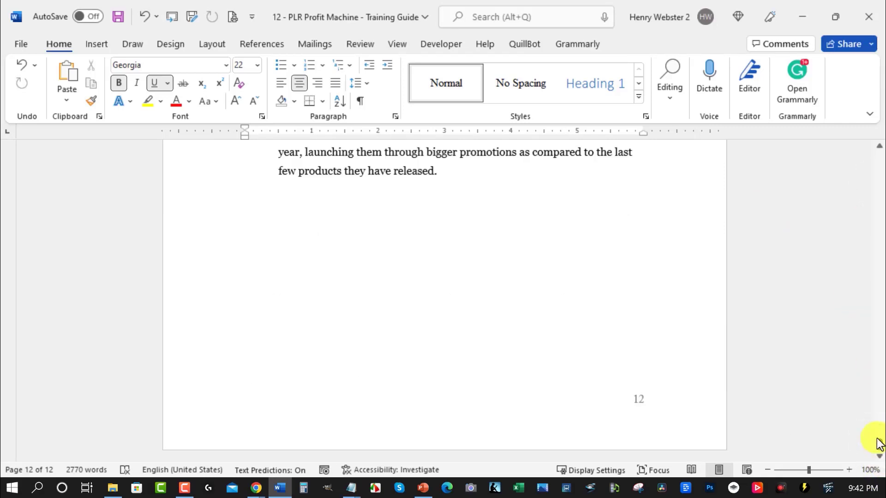
Step: Remove the # sign from the Chapter #1 title at the start of the chapter page
double_click(528, 293)
scroll(529, 293, up, 1)
drag(878, 446, 879, 186)
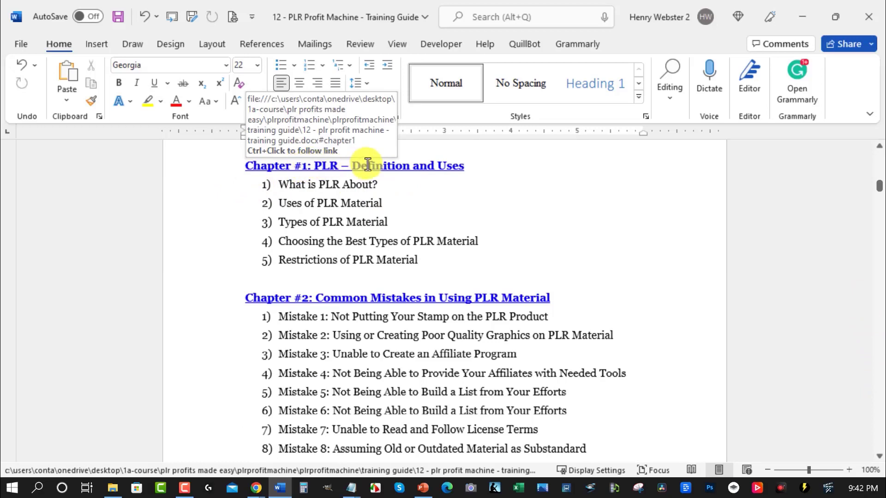
scroll(471, 171, down, 10)
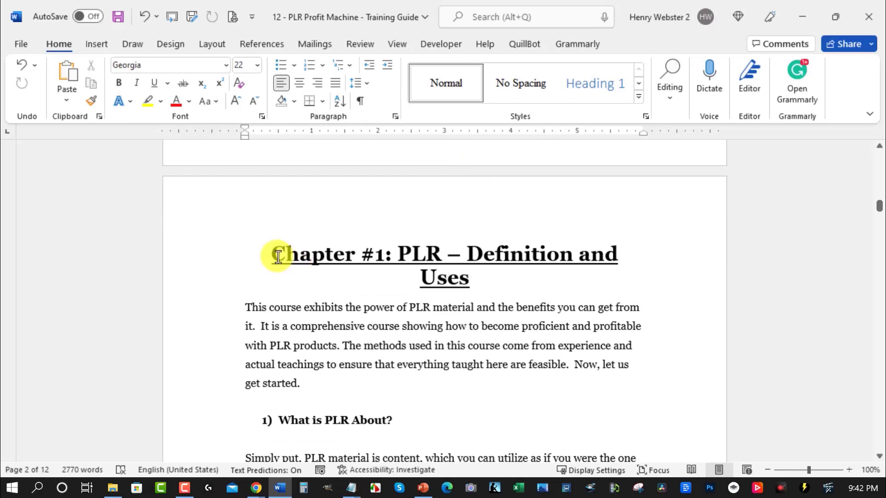
click(373, 253)
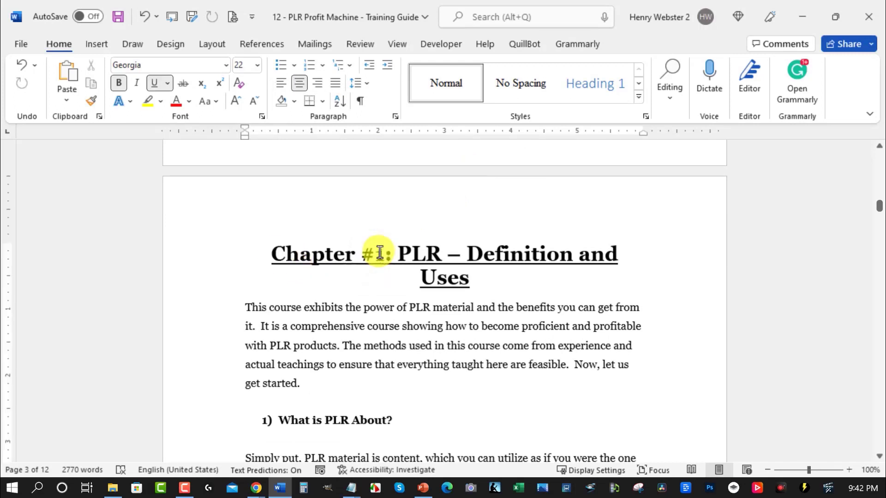
key(BackSpace)
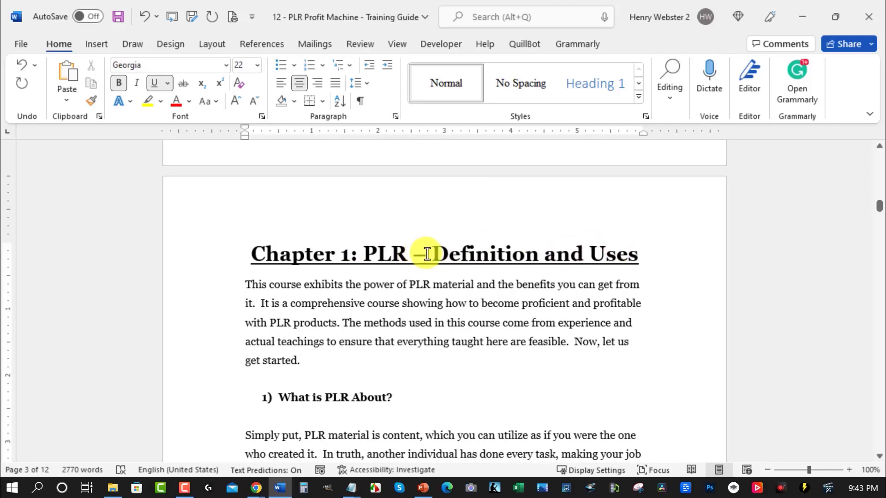
Step: Reword the chapter title to read "Chapter 1: Definition of PLR and Its Uses"
drag(429, 254, 363, 254)
key(BackSpace)
key(ctrl+Right)
text(of PLR)
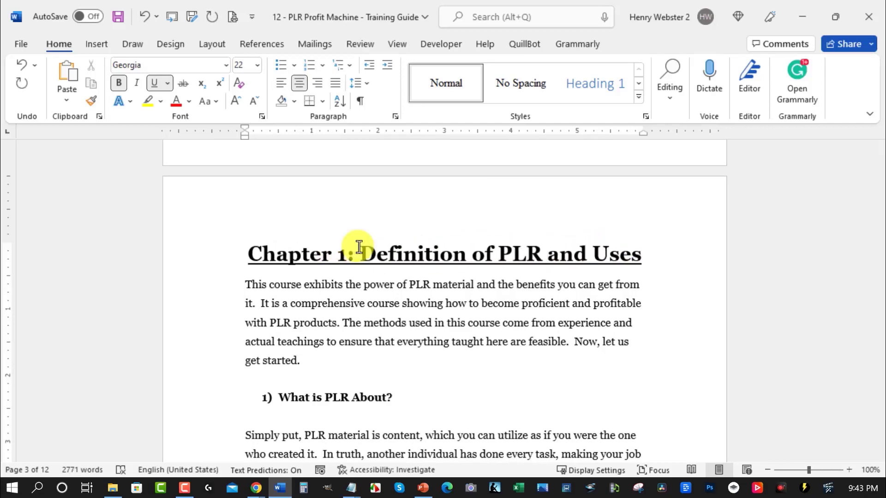
key(ctrl+Right)
text(its)
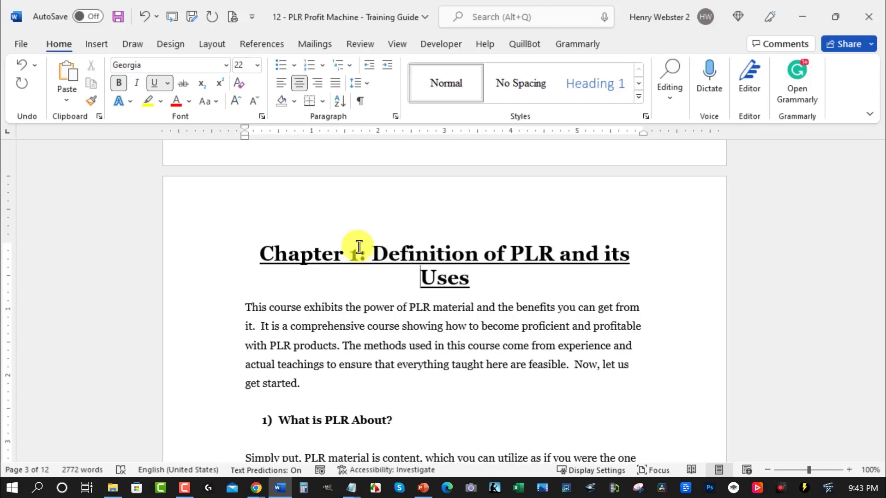
click(606, 254)
key(BackSpace)
text(I)
Step: Shorten the first section heading of Chapter 1 to "What is PLR?" by deleting the word "About"
scroll(517, 272, down, 2)
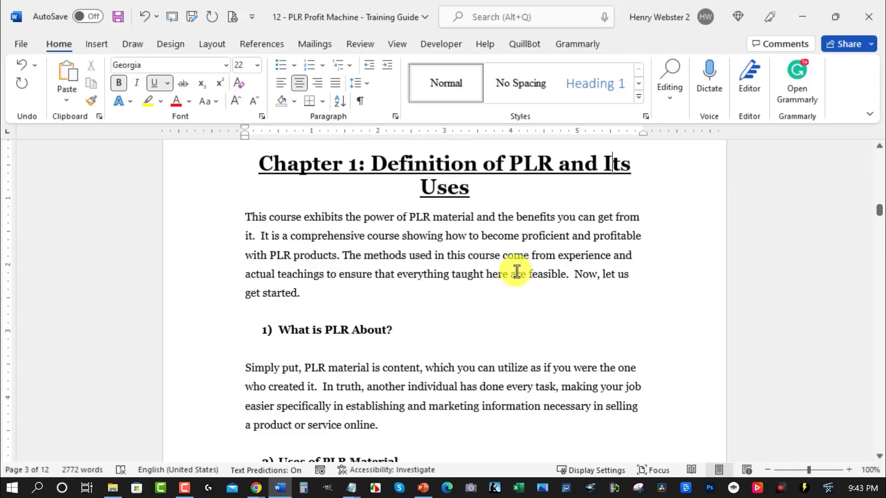
scroll(517, 273, down, 1)
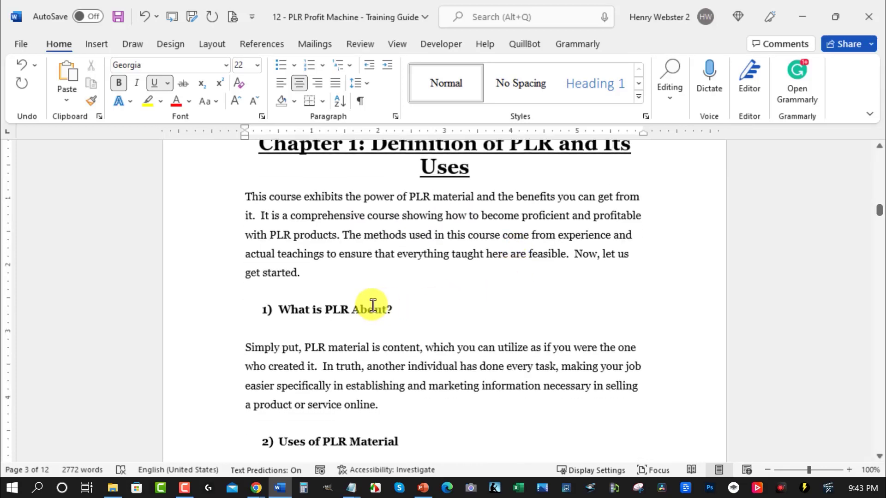
click(281, 309)
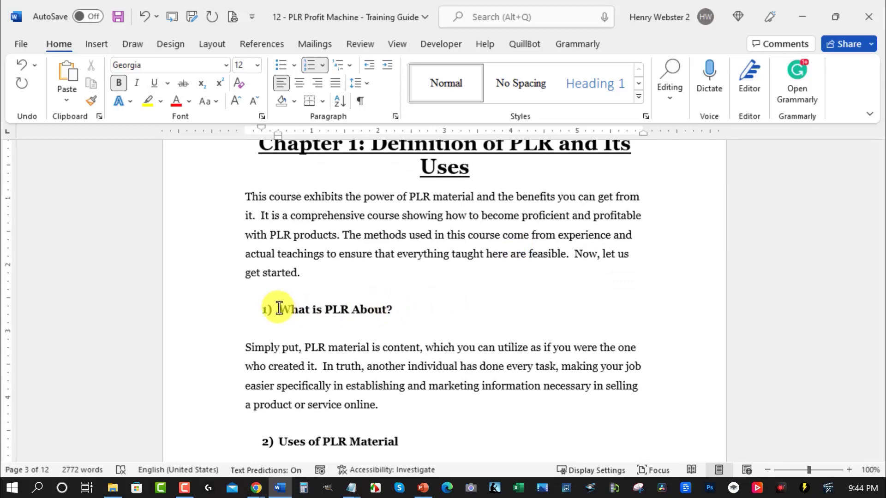
double_click(366, 309)
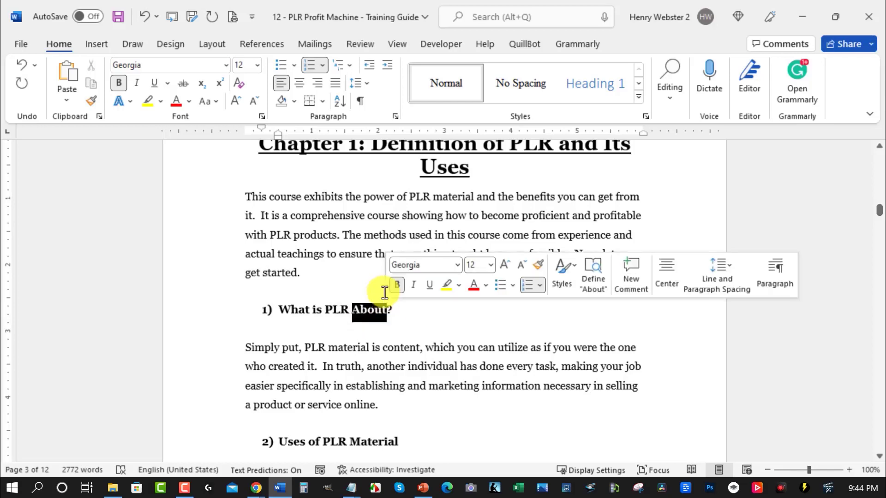
key(BackSpace)
Step: Change the second section heading of Chapter 1 to "How Can You Use PLR Material"
scroll(385, 293, down, 3)
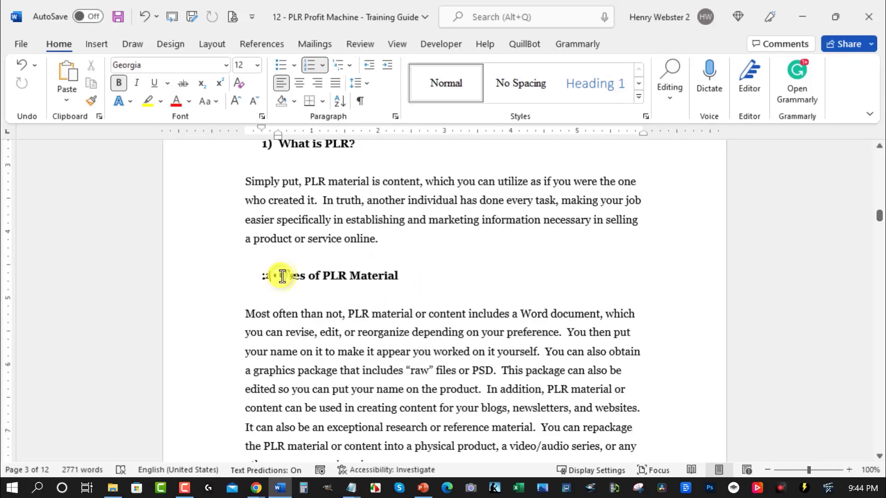
drag(279, 275, 320, 275)
text(How Can You Use)
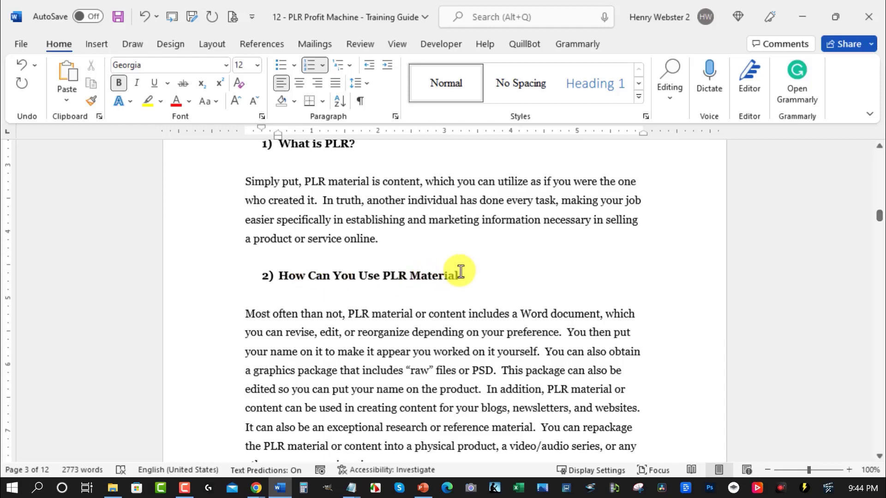
click(447, 264)
Step: Test the Chapter #1 and Chapter #3 links in the table of contents and return to the contents page
scroll(439, 263, down, 3)
scroll(431, 261, up, 8)
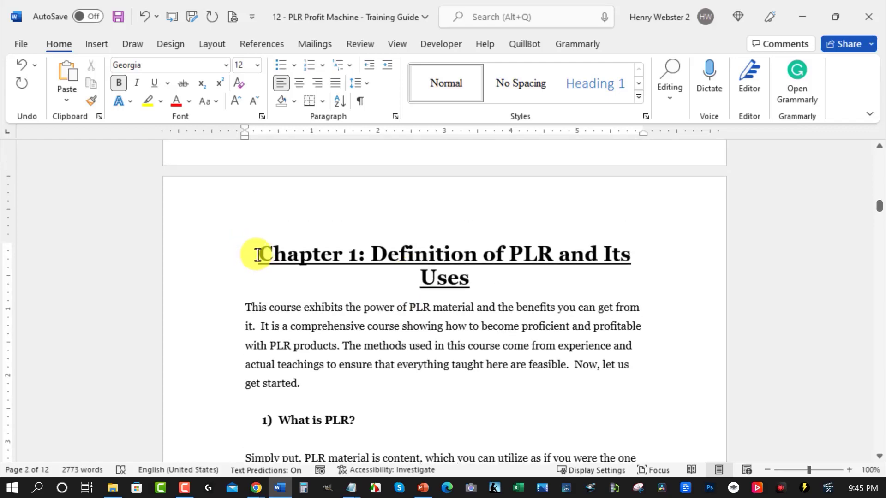
scroll(259, 254, up, 10)
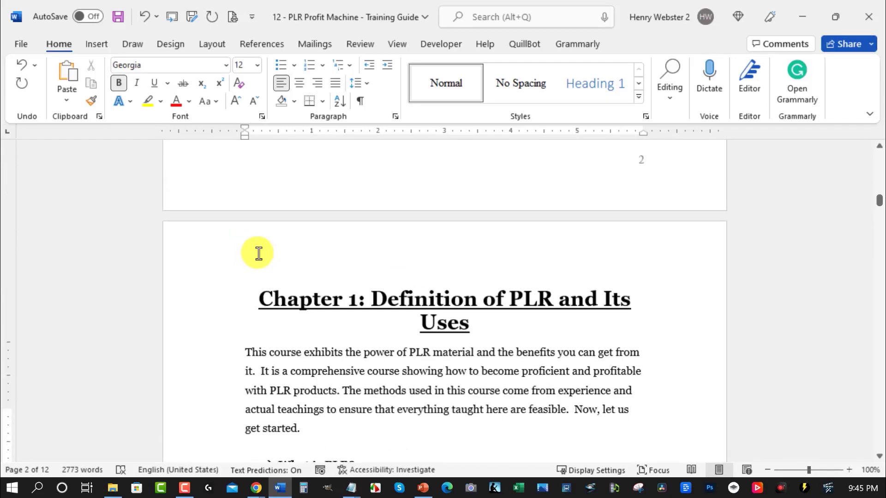
scroll(276, 239, up, 3)
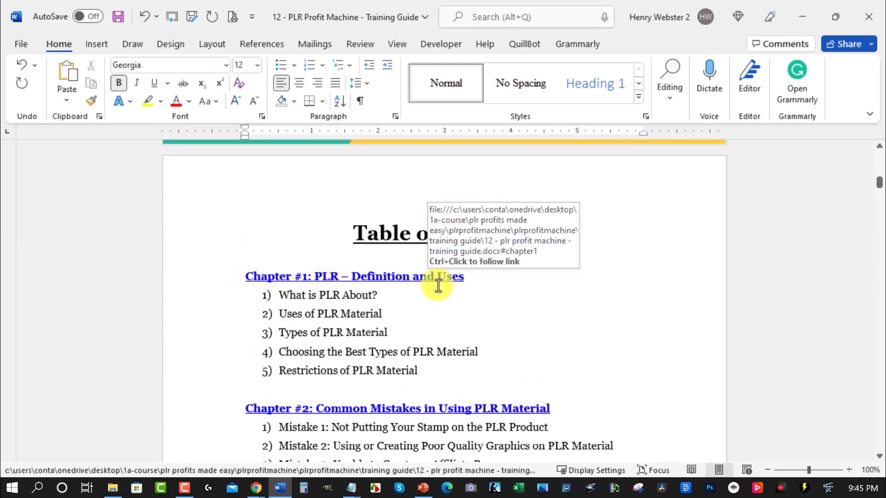
scroll(426, 289, down, 3)
click(260, 221)
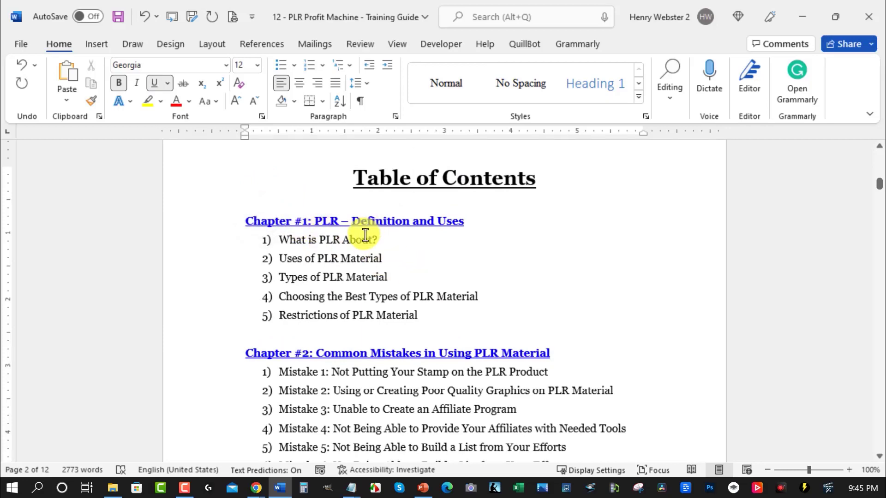
ctrl+click(322, 222)
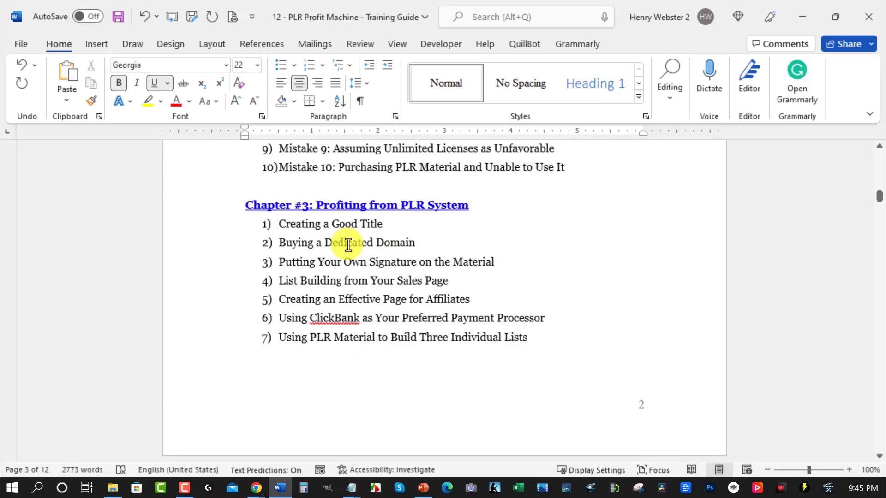
ctrl+click(342, 214)
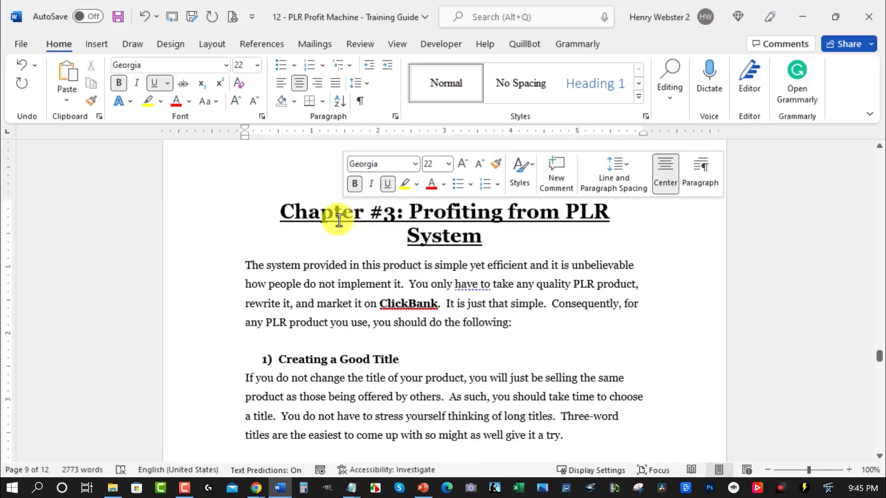
scroll(506, 221, up, 10)
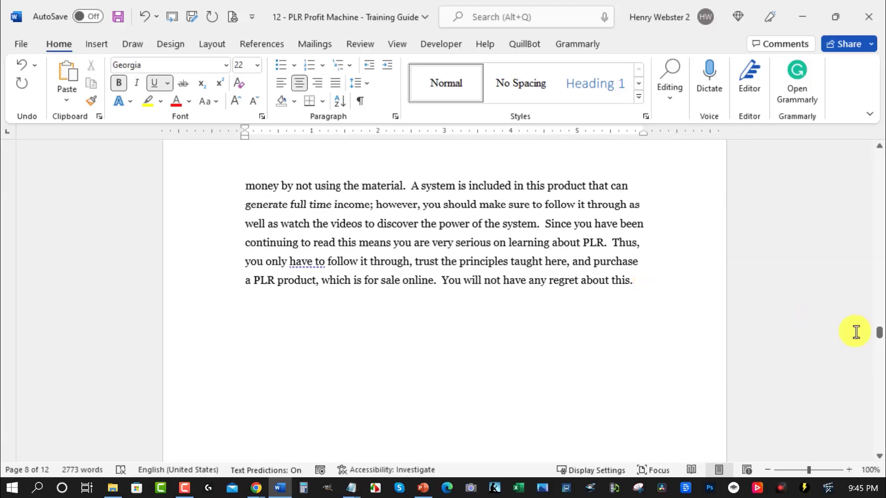
drag(879, 333, 878, 187)
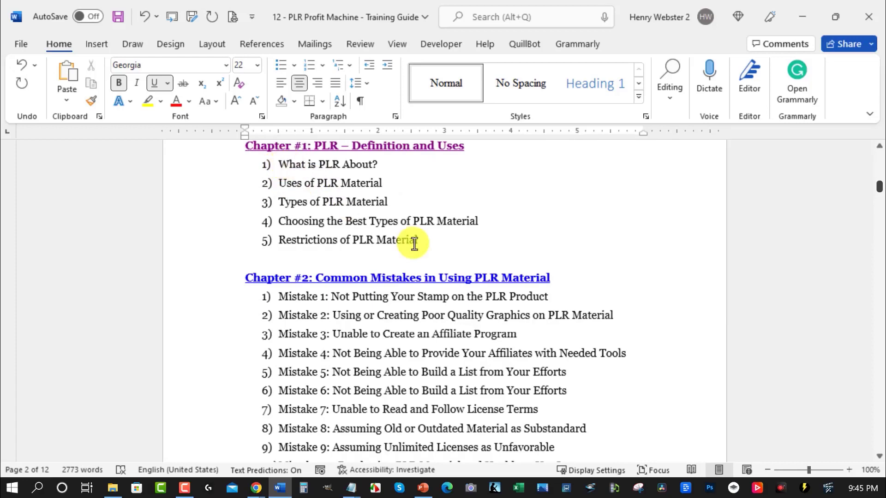
Step: Apply the Heading 1 style to the Chapter 1 title and center it
scroll(413, 243, down, 10)
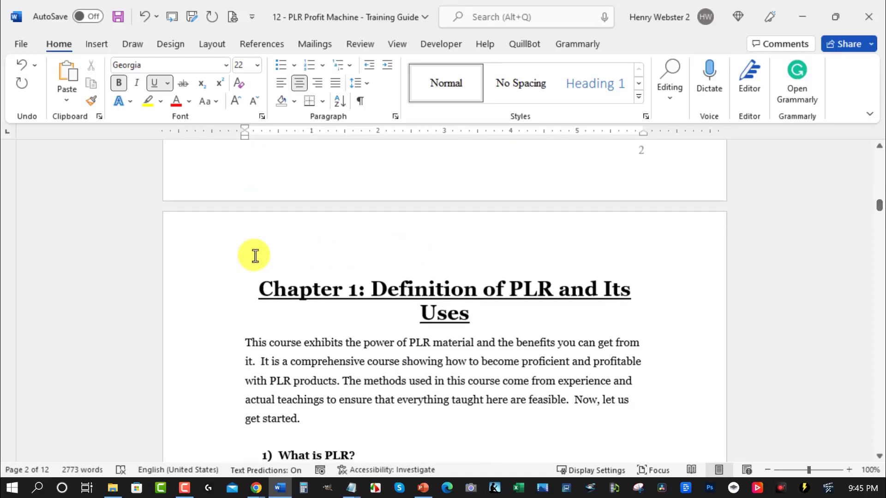
drag(257, 291, 480, 314)
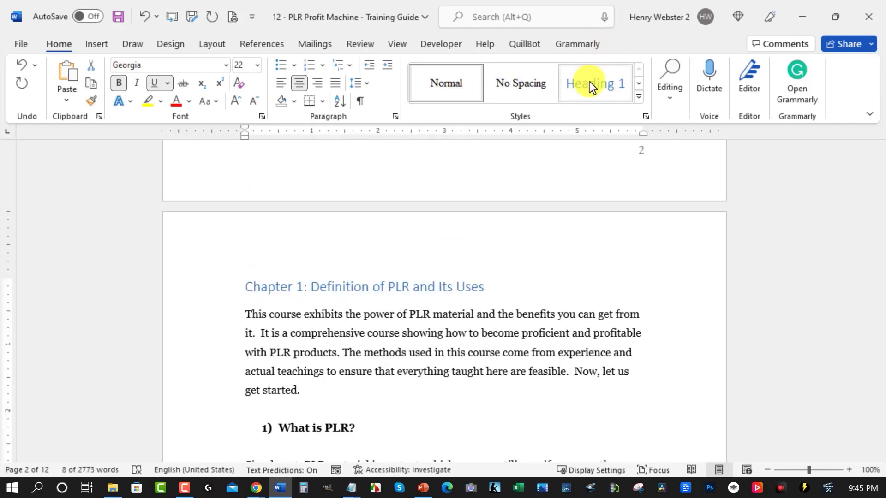
click(588, 81)
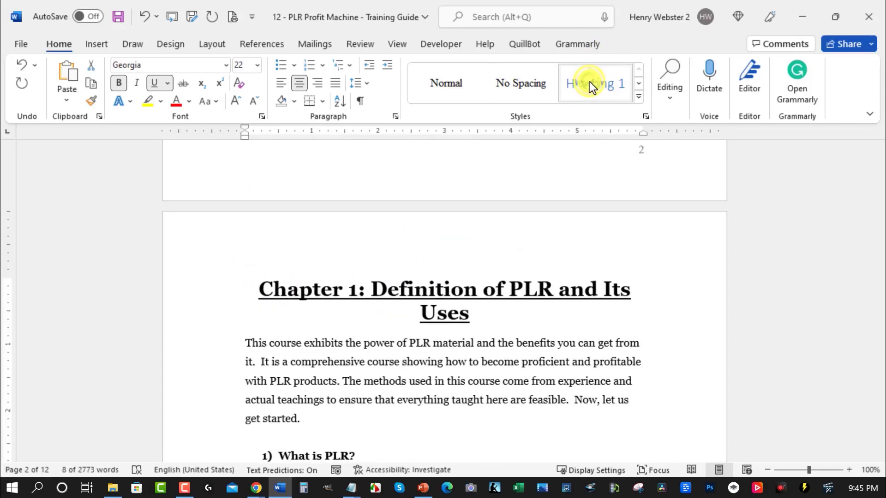
click(301, 83)
Step: Format the Chapter 1 title as bold, black Open Sans at size 22
click(257, 65)
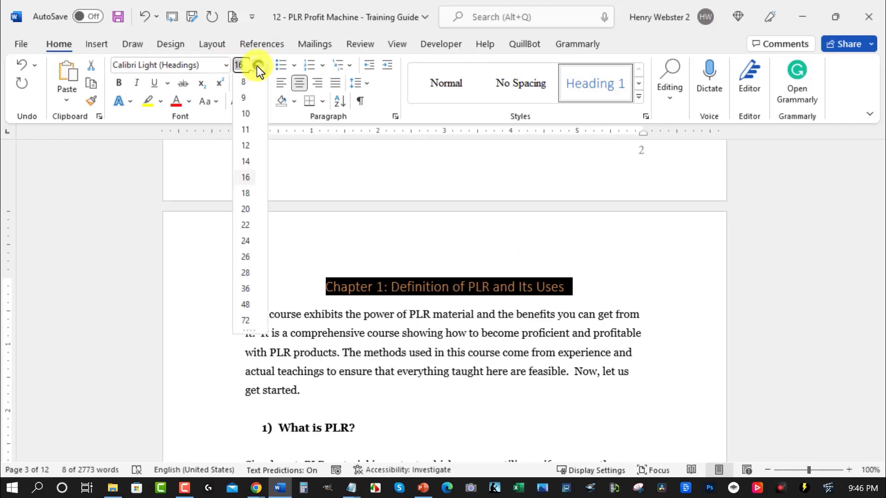
click(245, 226)
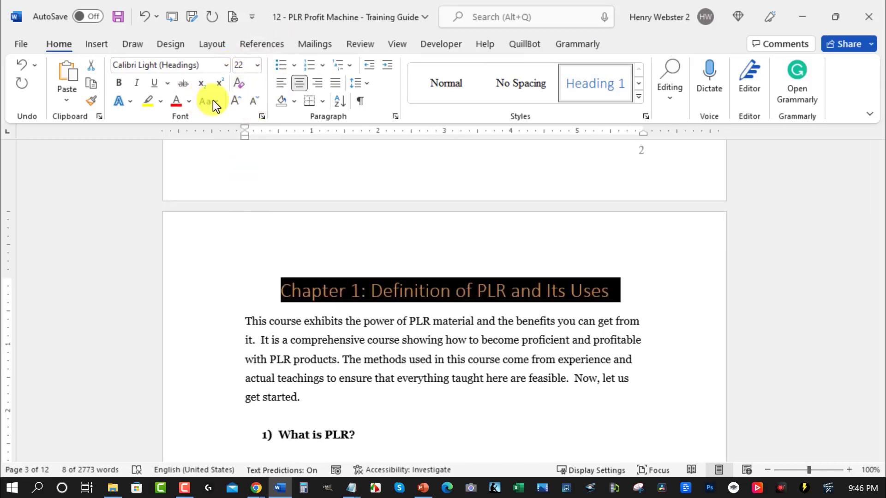
click(188, 101)
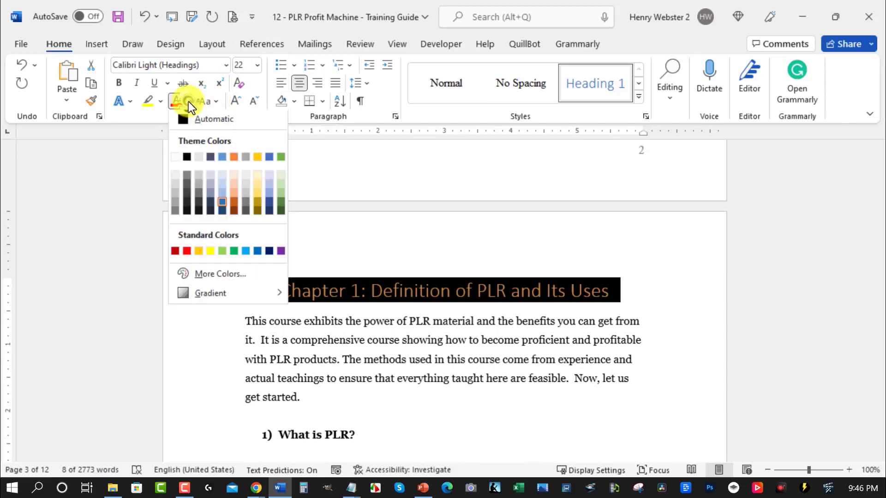
click(187, 158)
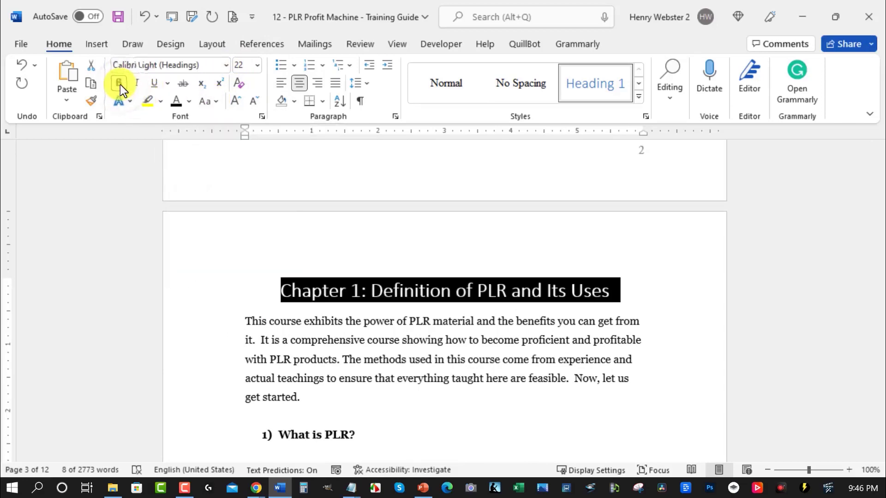
click(227, 65)
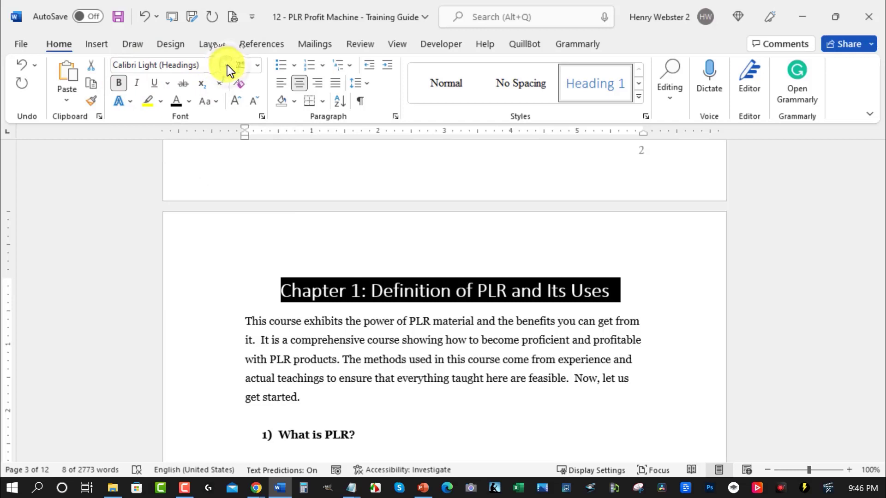
click(225, 65)
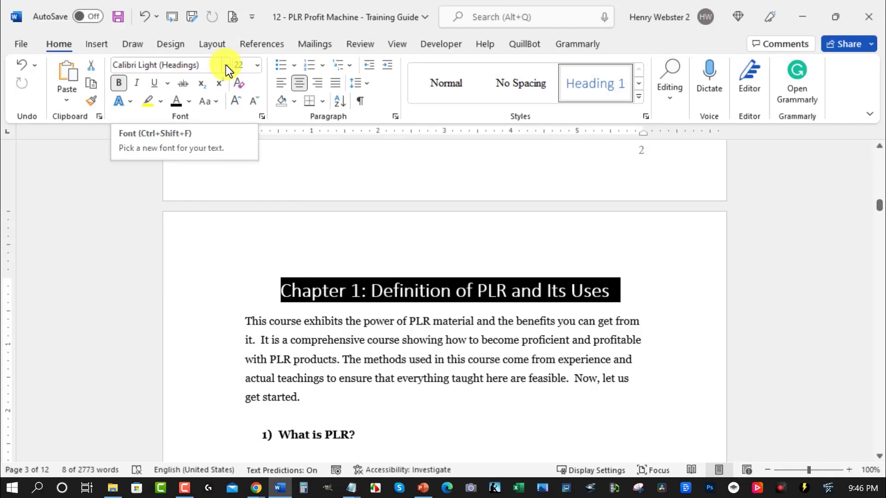
click(225, 65)
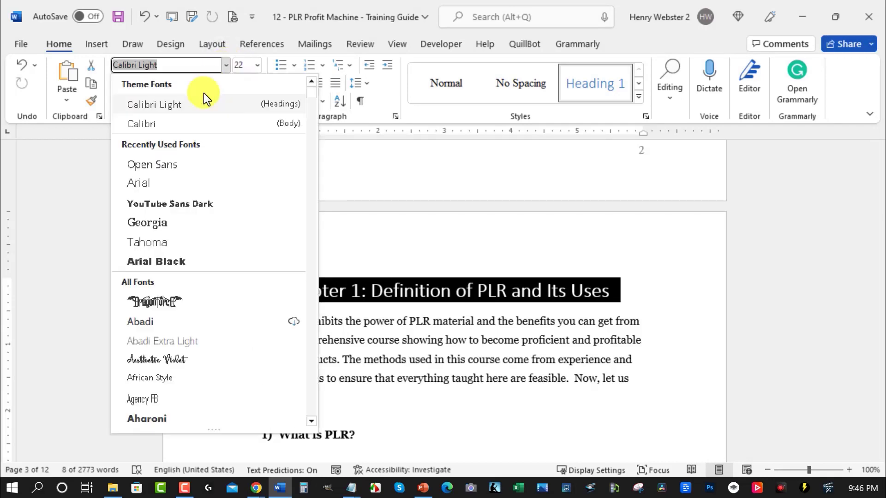
click(152, 165)
click(475, 257)
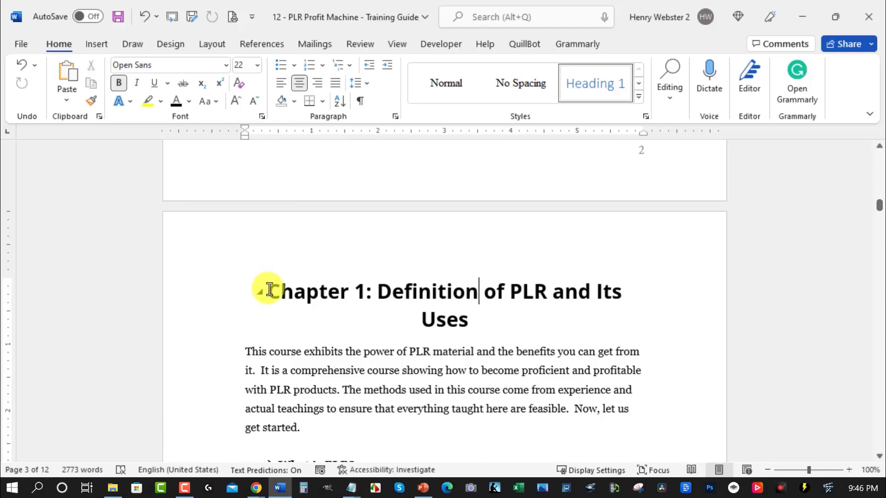
Step: Change the font of the introductory paragraph under the Chapter 1 title to Open Sans
drag(269, 290, 475, 321)
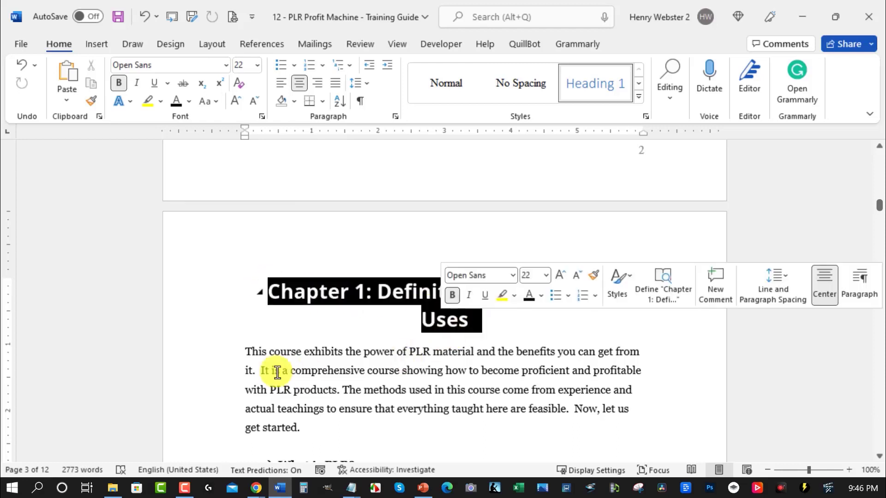
drag(246, 351, 363, 427)
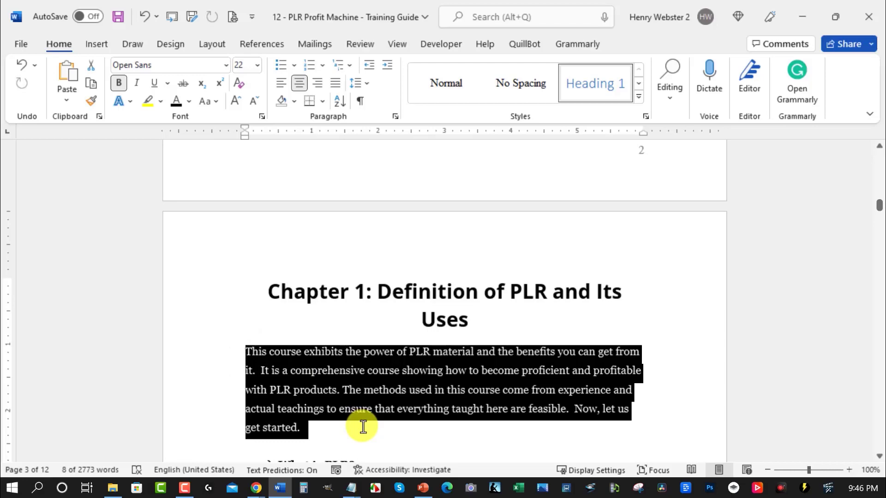
click(226, 66)
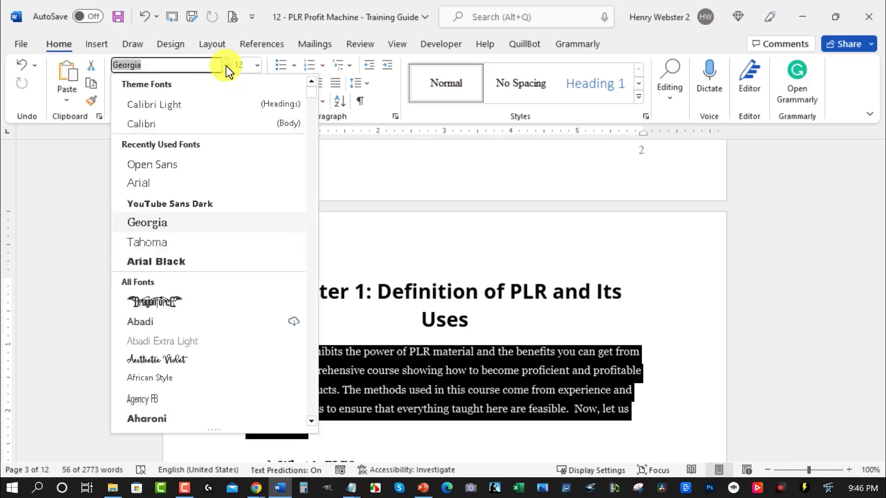
click(167, 165)
click(263, 284)
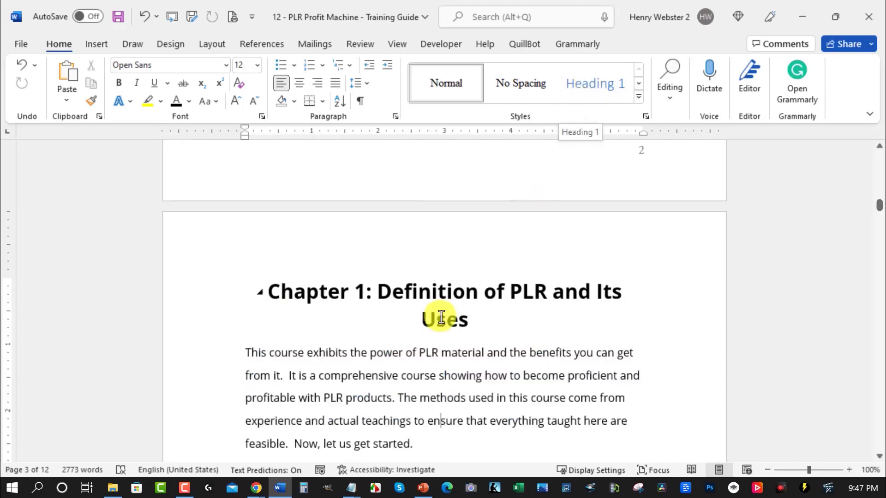
Step: Apply the Heading 1 style to the "Chapter #2: Common Mistakes in Using PLR Material" title
click(423, 290)
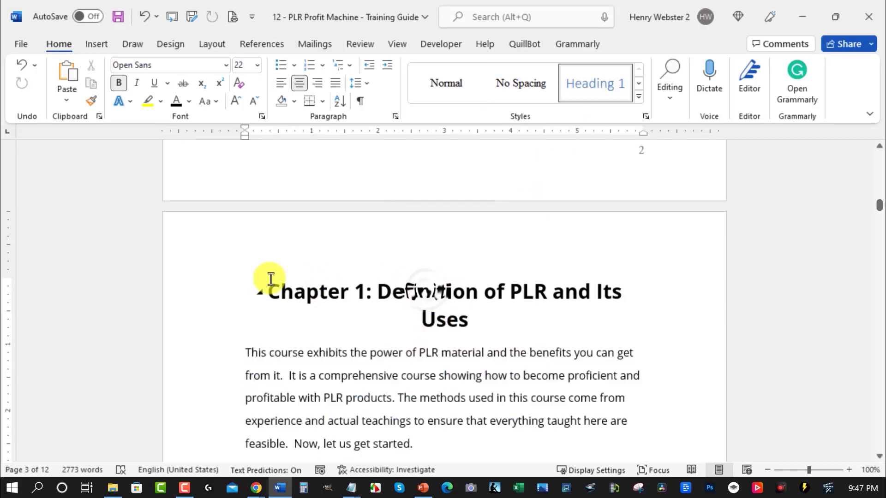
drag(267, 282, 485, 320)
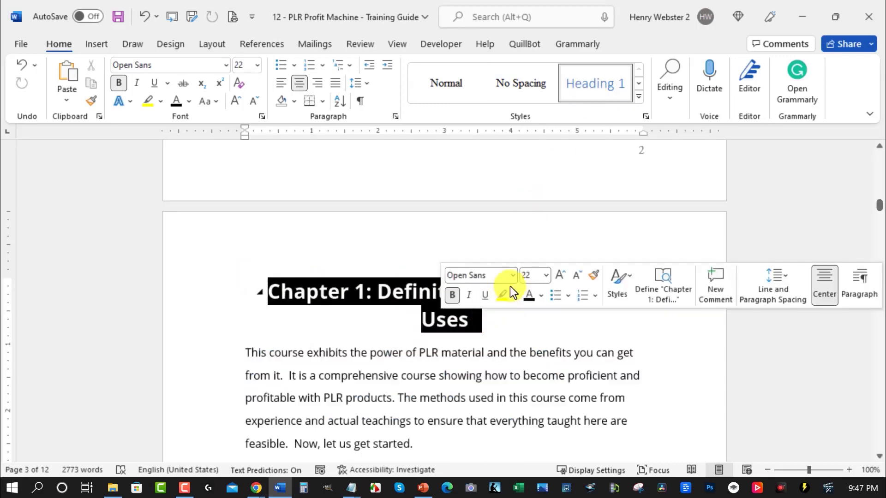
scroll(434, 239, down, 8)
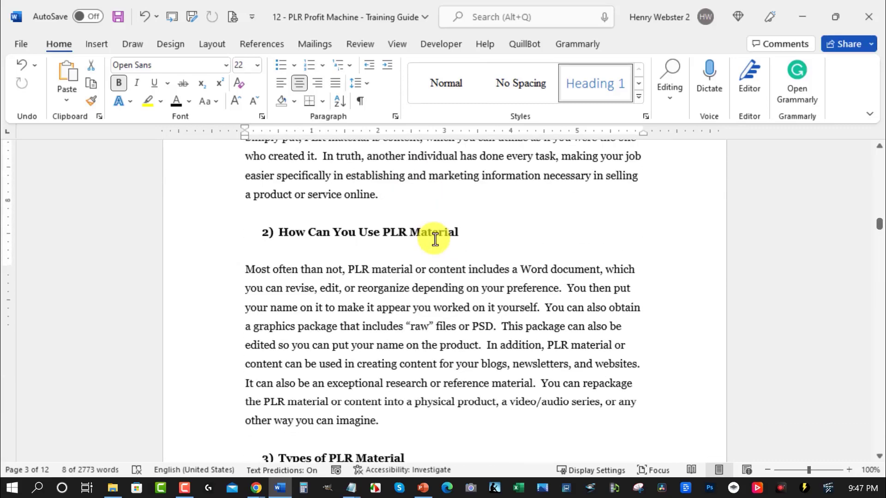
scroll(434, 239, down, 20)
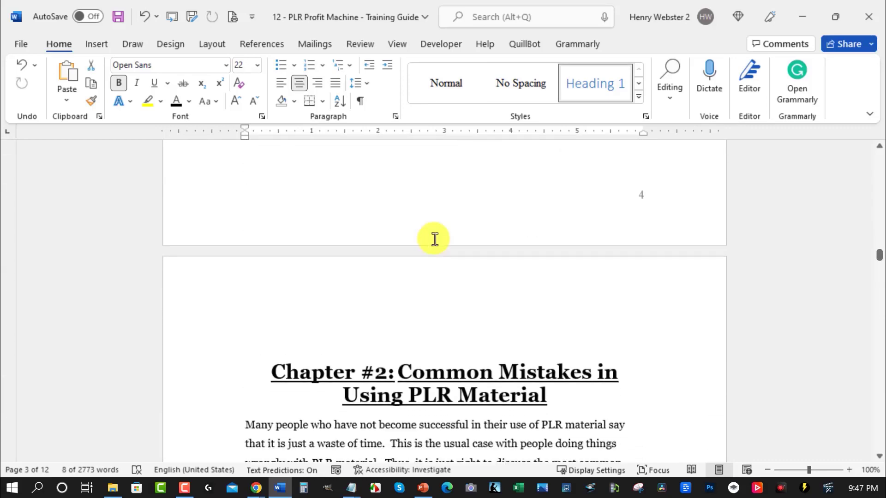
scroll(434, 239, down, 3)
drag(271, 311, 555, 339)
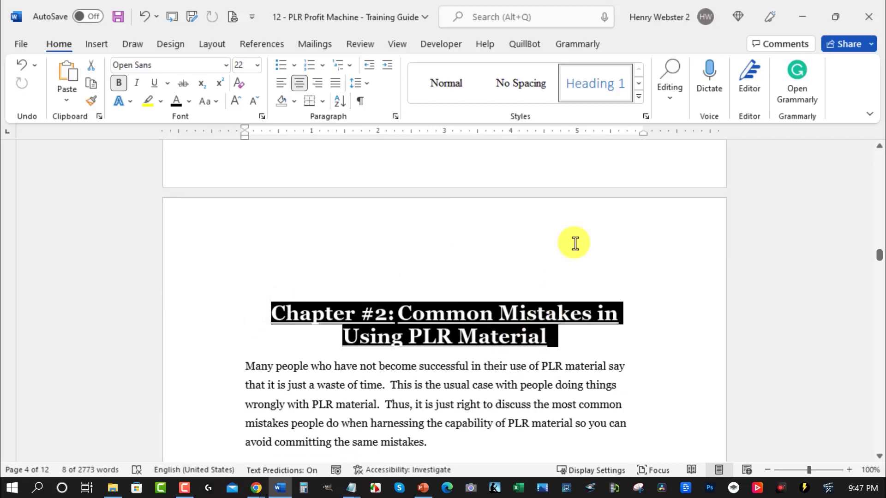
click(594, 82)
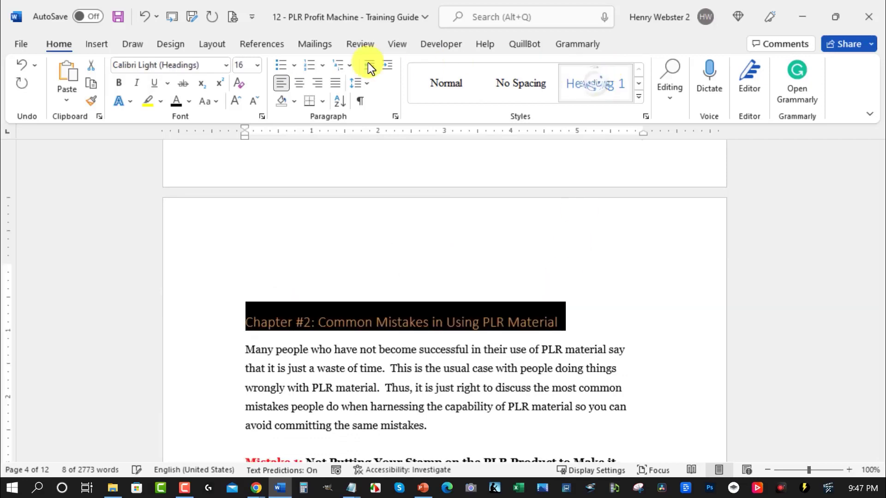
Step: Format the Chapter #2 title as black Open Sans at size 22 and center it
click(257, 65)
click(245, 226)
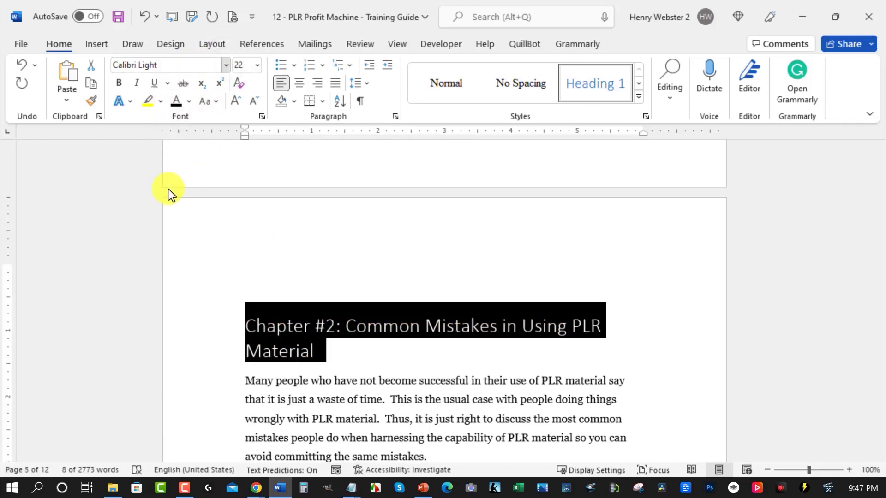
click(157, 165)
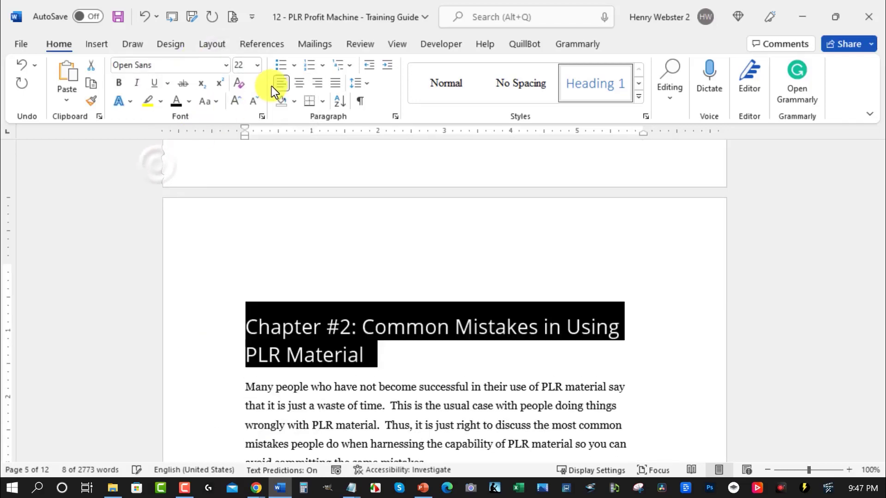
click(300, 84)
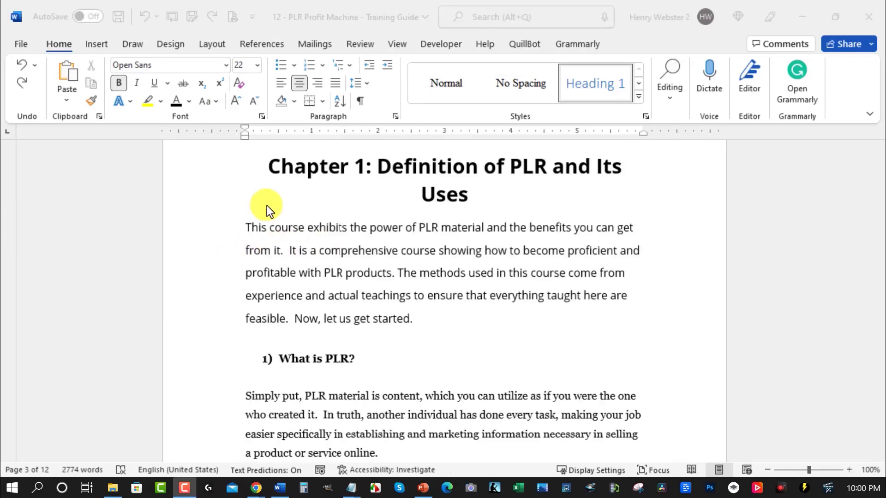
Step: Select the entire contents of the training guide, from the first page through the last, and copy them
scroll(245, 190, up, 2)
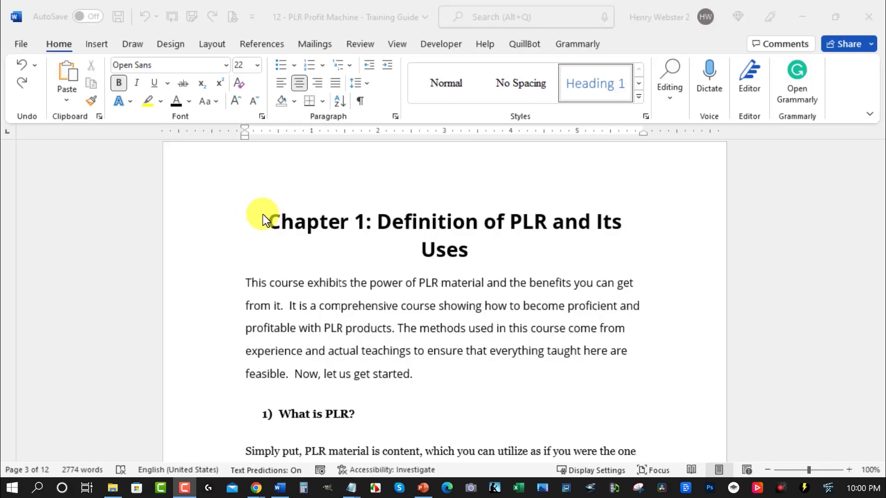
click(270, 224)
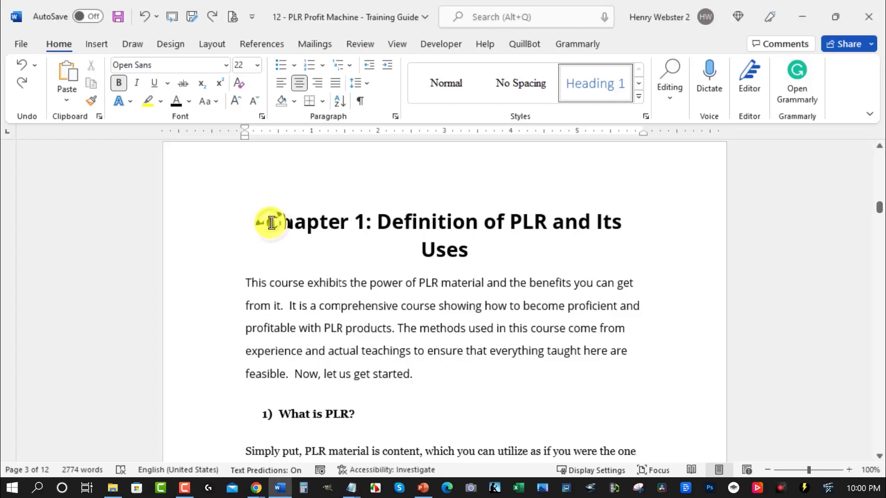
click(272, 222)
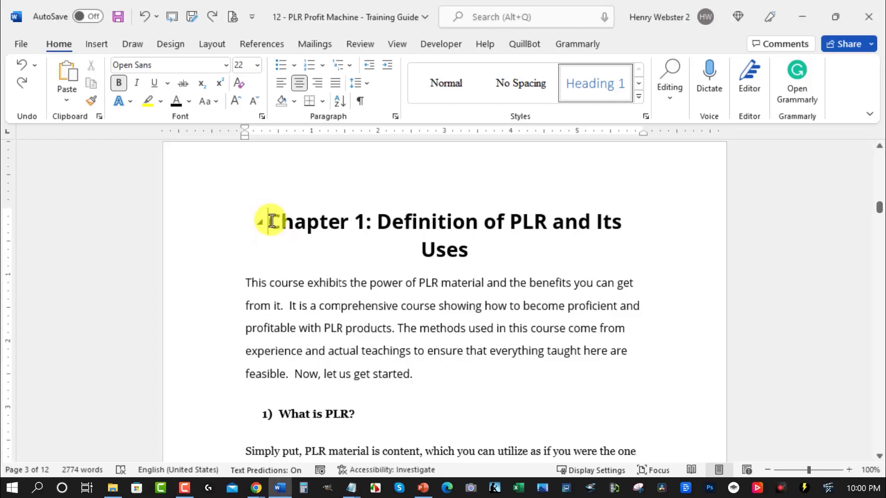
key(ctrl+a)
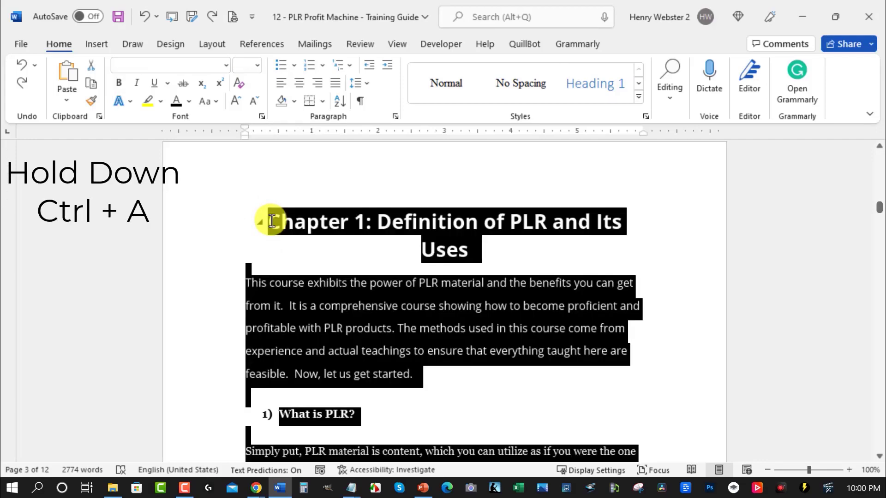
scroll(406, 234, down, 3)
scroll(406, 234, down, 15)
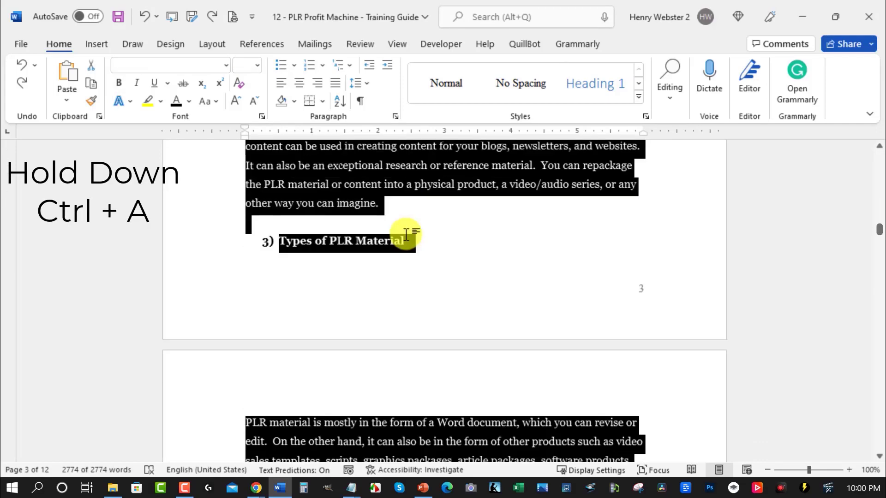
scroll(405, 234, down, 20)
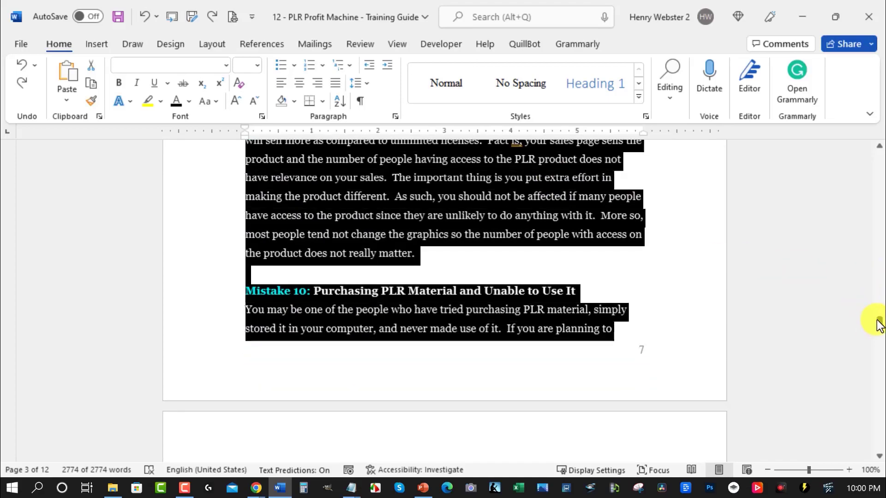
drag(876, 320, 882, 356)
drag(879, 366, 881, 441)
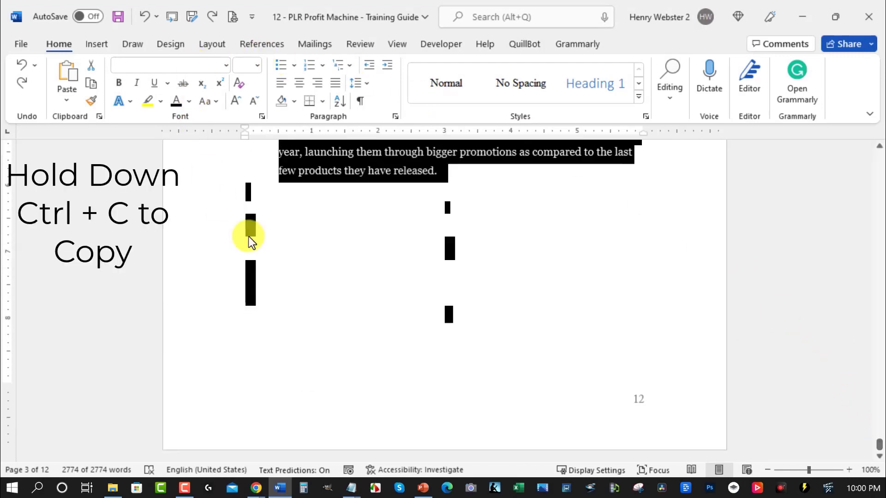
right_click(397, 161)
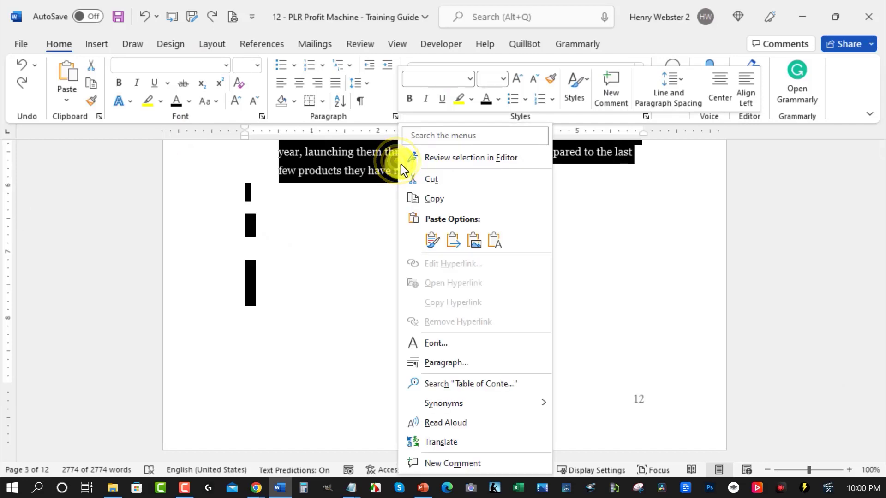
click(439, 201)
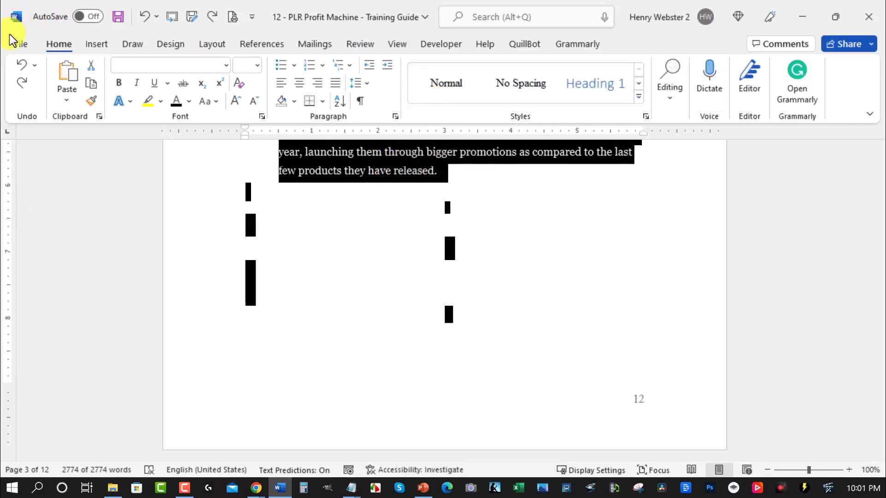
Step: Create a new blank document and paste the copied training guide into it
click(19, 43)
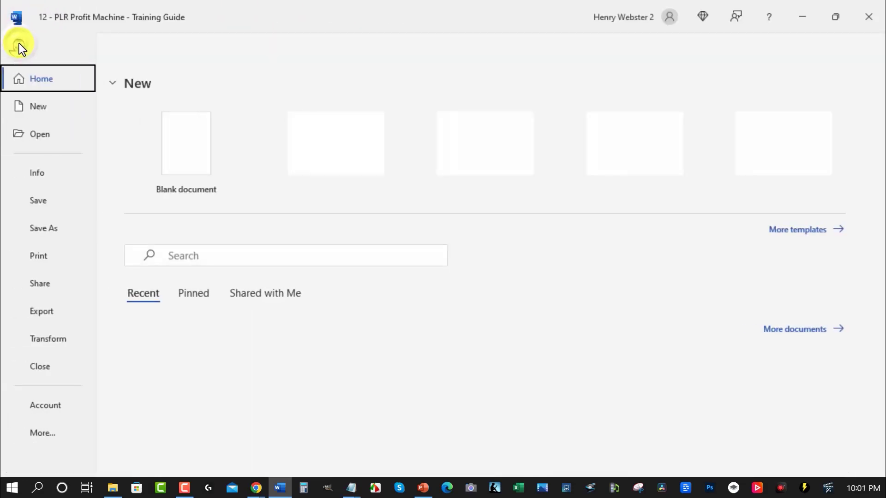
click(179, 150)
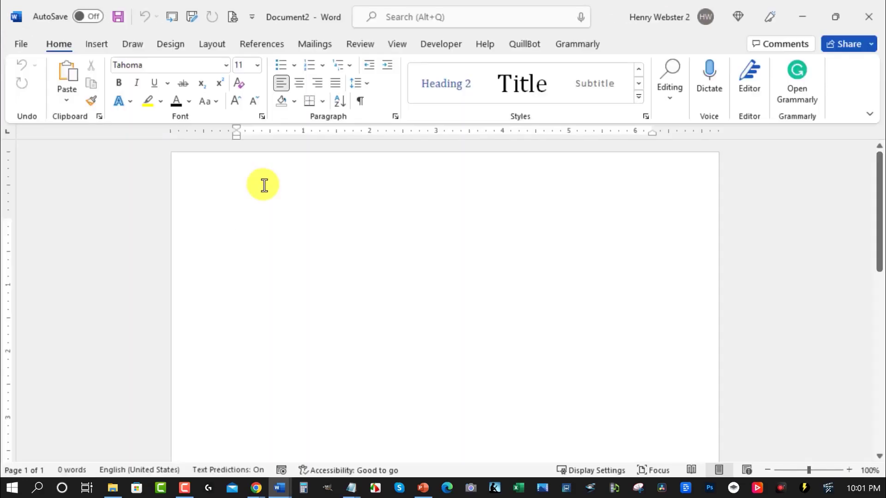
key(ctrl+v)
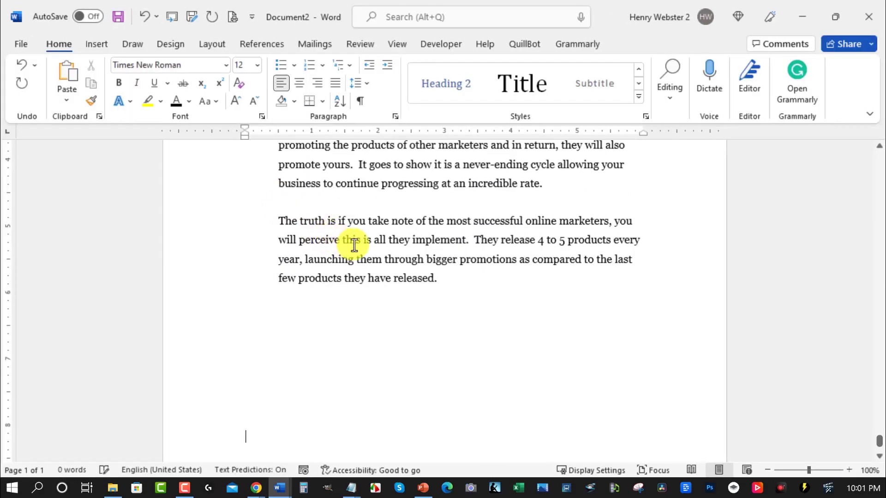
Step: Apply the Heading 2 style to the "What is PLR?" subheading in Chapter 1 and make it a numbered list item
scroll(354, 244, up, 10)
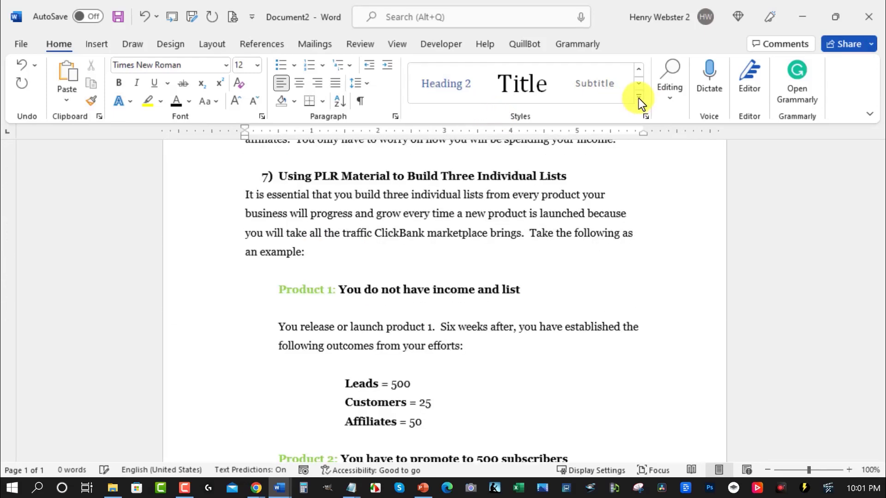
click(638, 69)
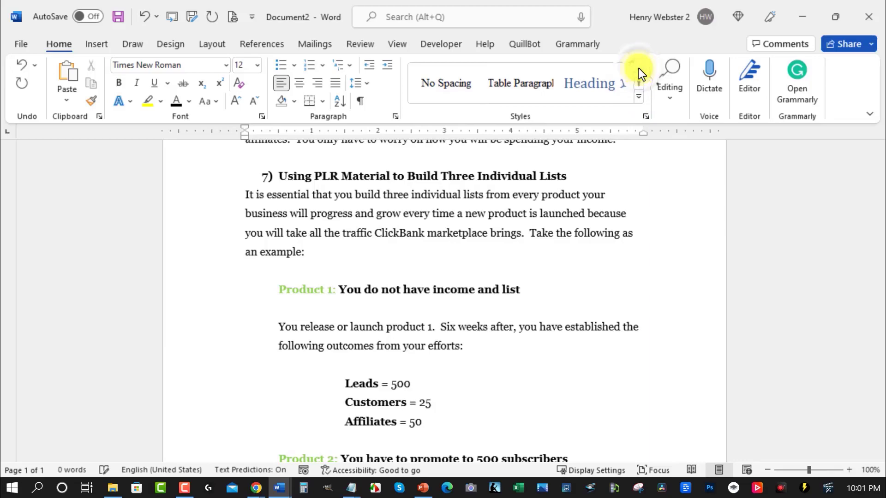
drag(879, 413, 880, 284)
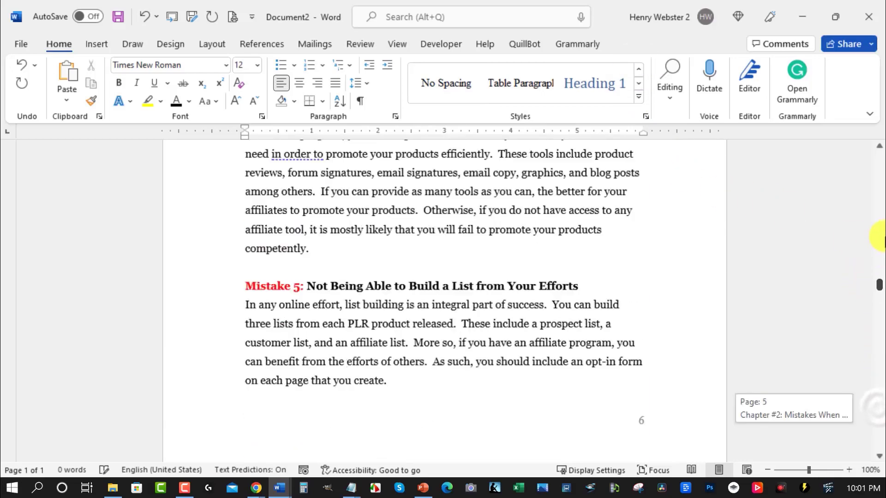
drag(880, 236, 876, 135)
scroll(478, 207, down, 10)
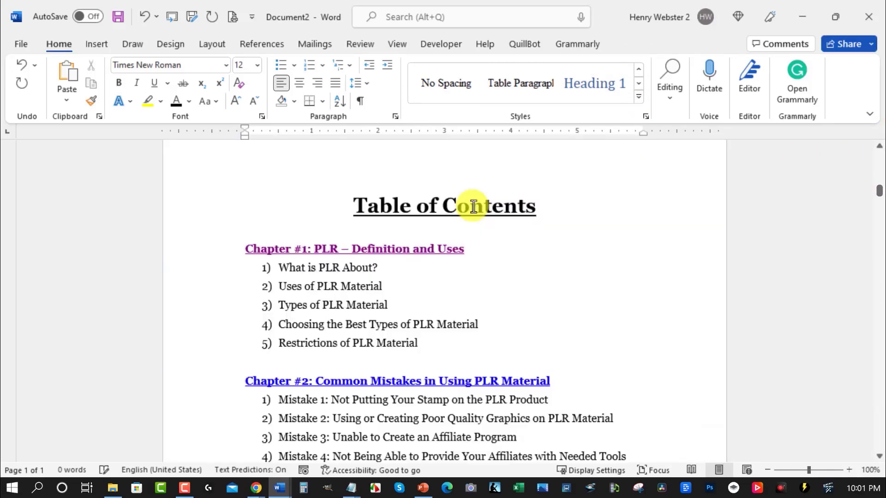
scroll(473, 207, down, 10)
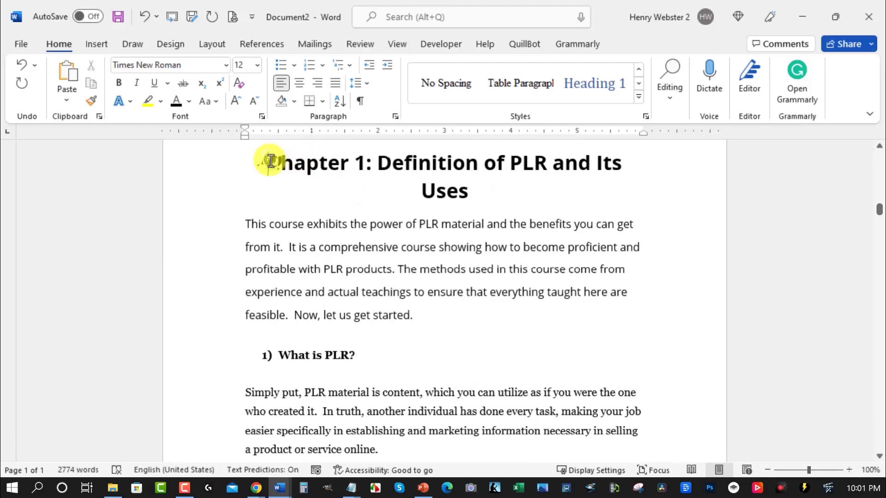
click(271, 161)
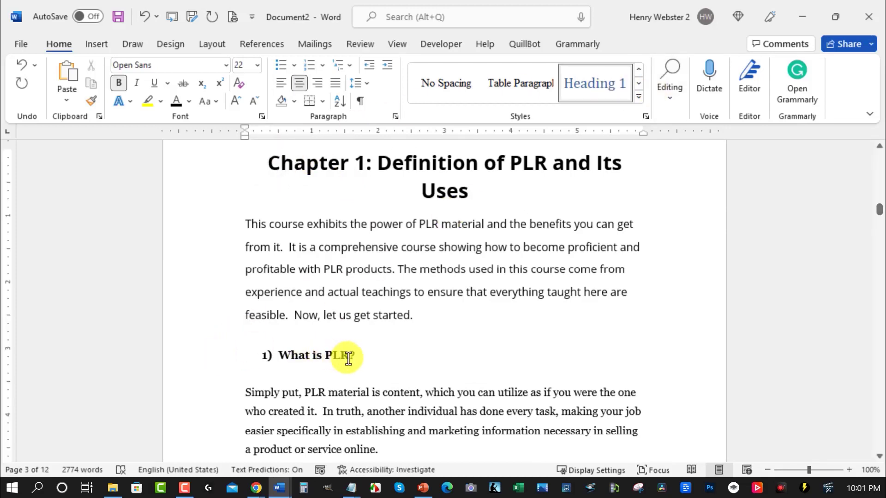
drag(354, 356, 278, 356)
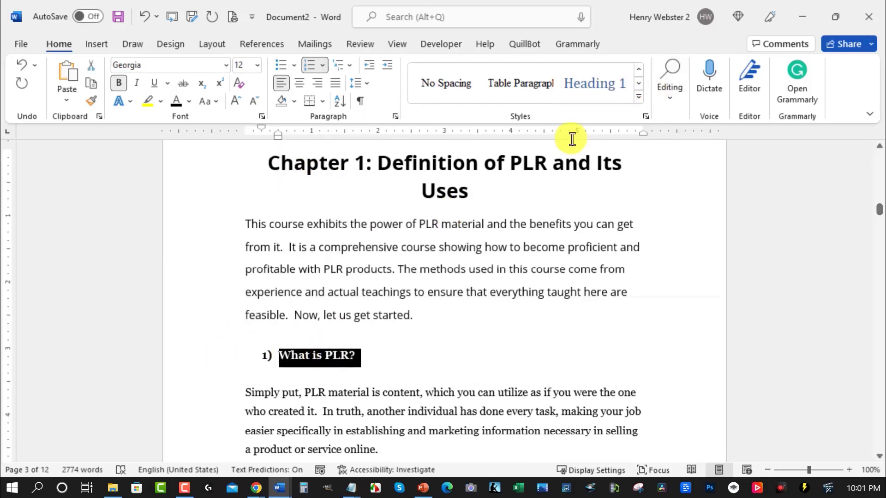
click(639, 97)
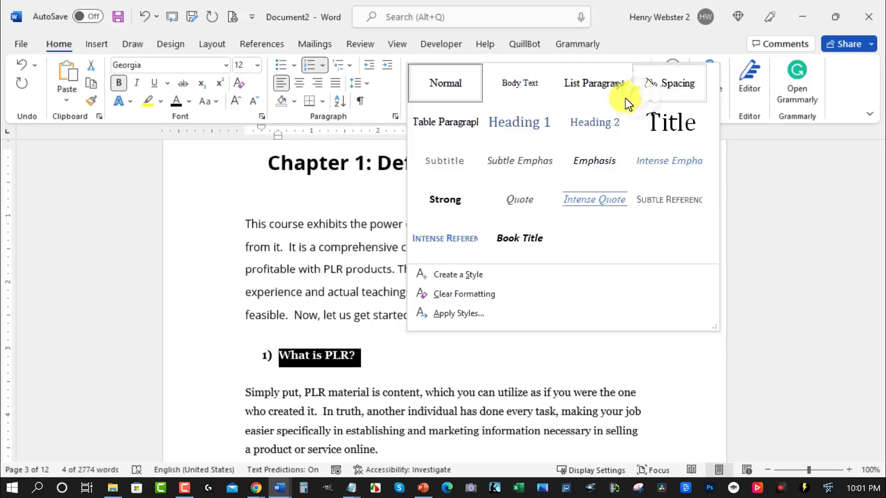
click(600, 123)
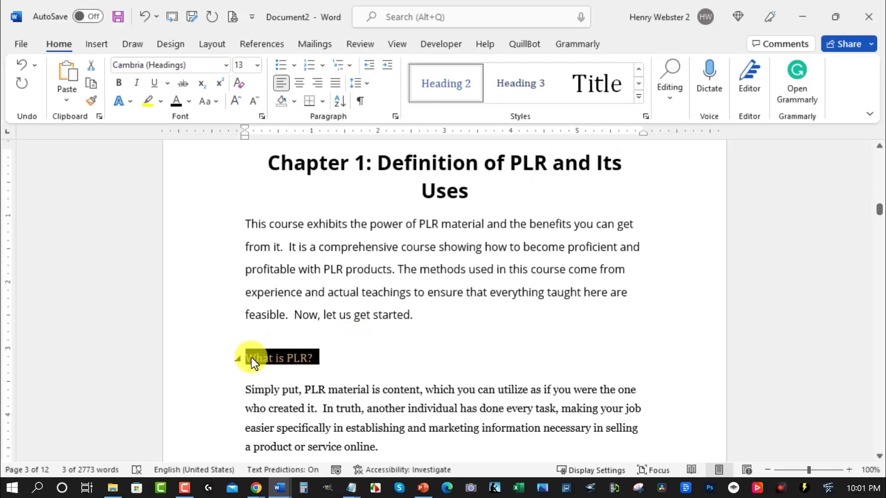
click(310, 67)
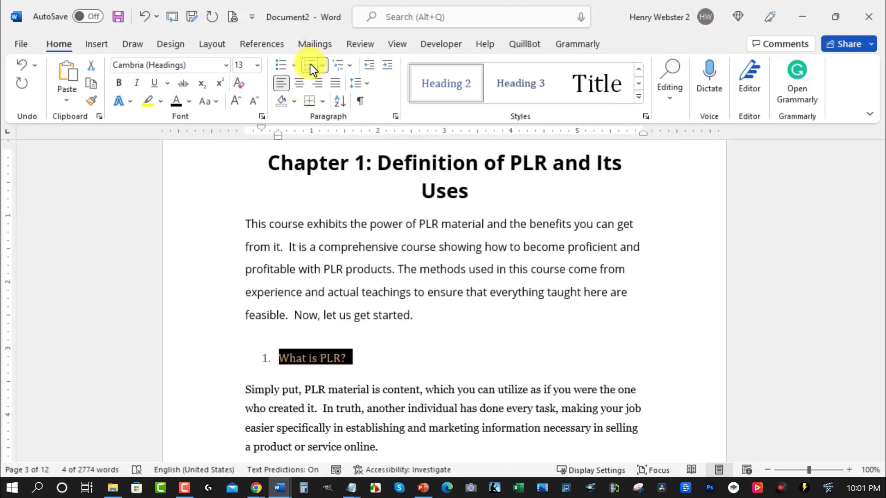
Step: Format the "What is PLR?" subheading as bold, black Open Sans
click(226, 65)
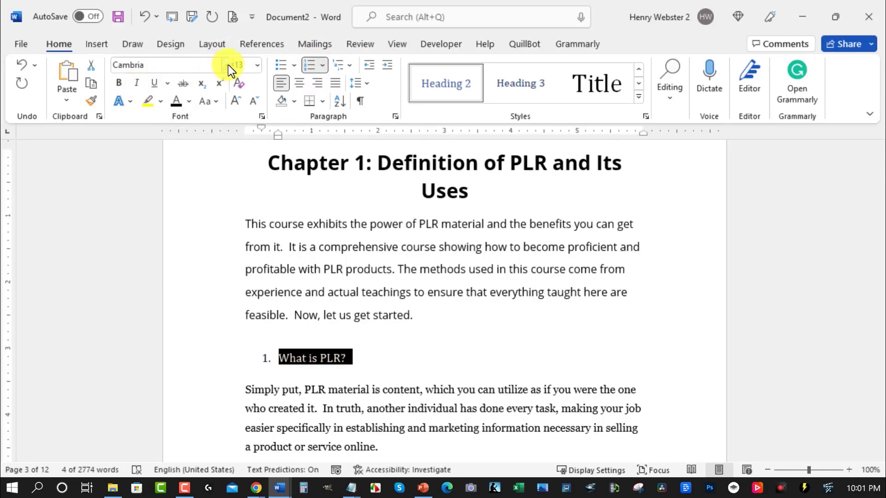
click(225, 64)
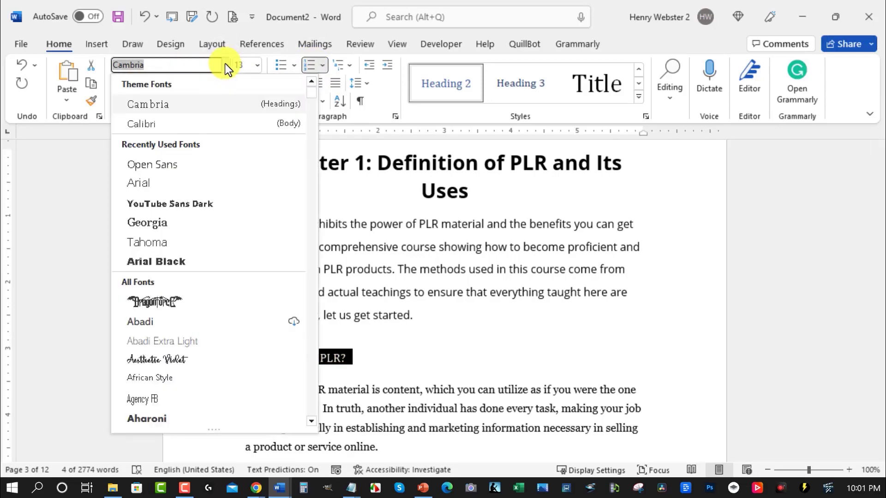
click(158, 161)
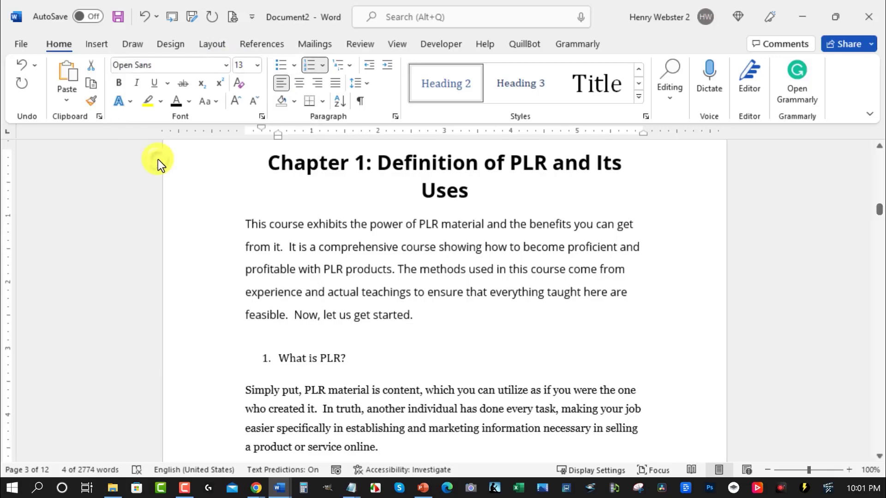
click(118, 84)
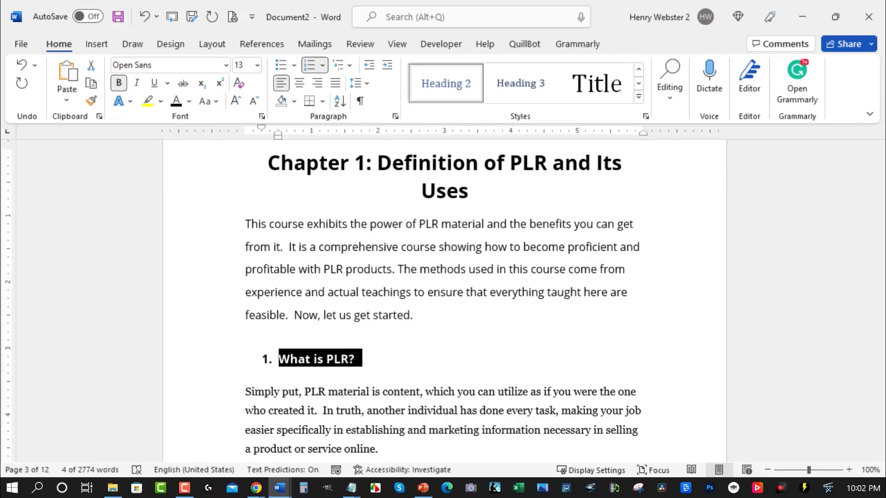
Step: Switch to the original PLR Profit Machine training guide, check which styles it offers, and return to the new document
scroll(460, 256, down, 4)
click(461, 256)
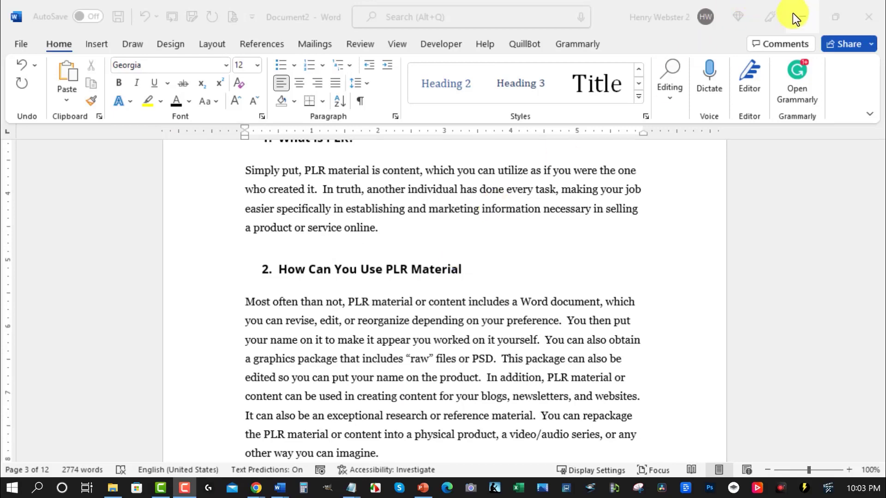
mouse_move(280, 487)
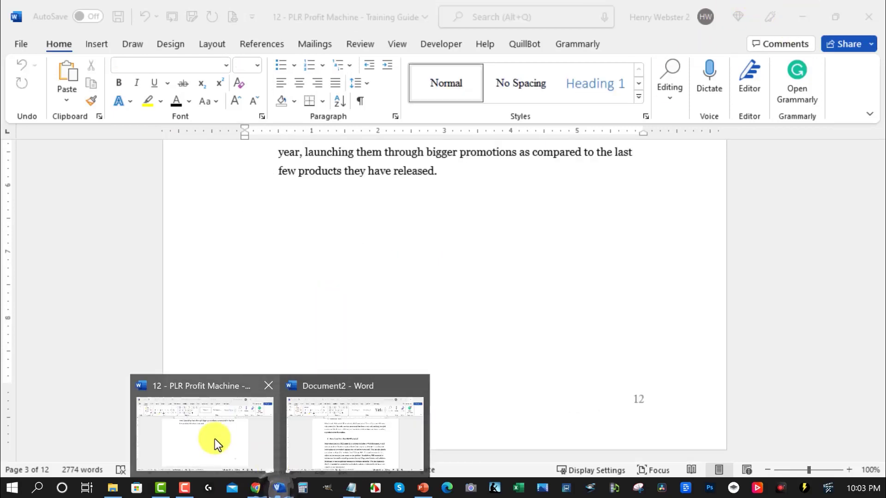
click(215, 439)
scroll(488, 240, up, 2)
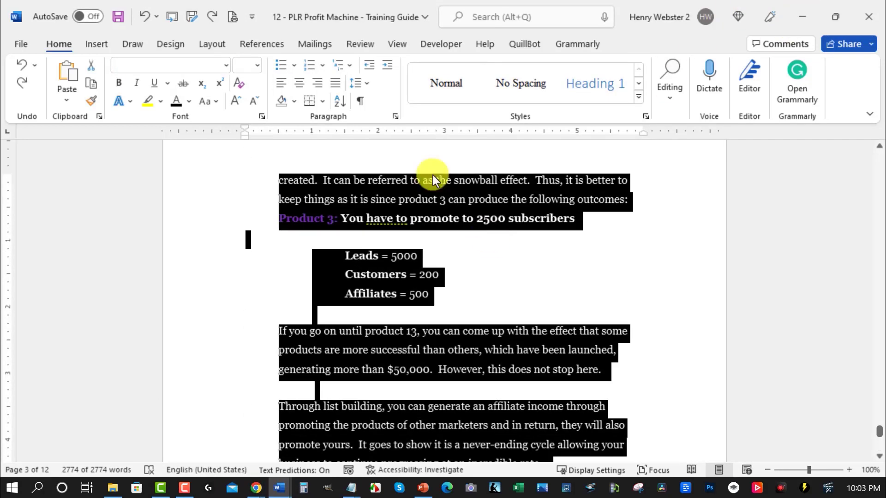
click(638, 96)
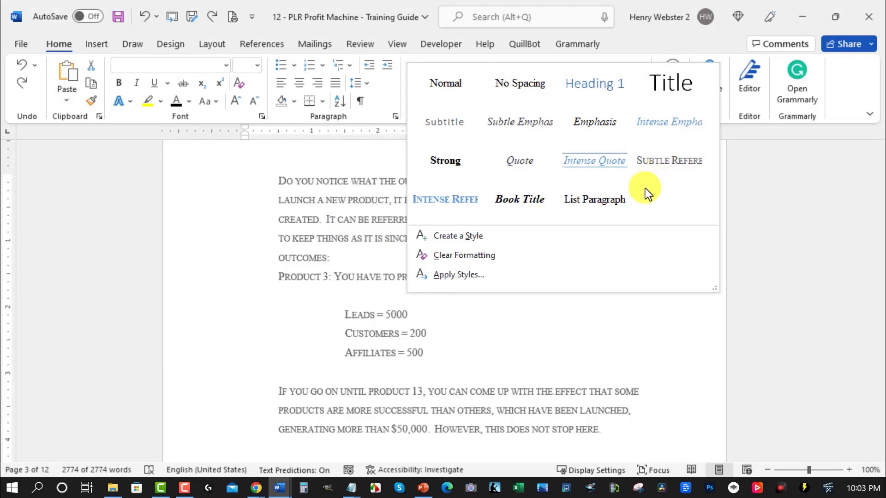
click(661, 324)
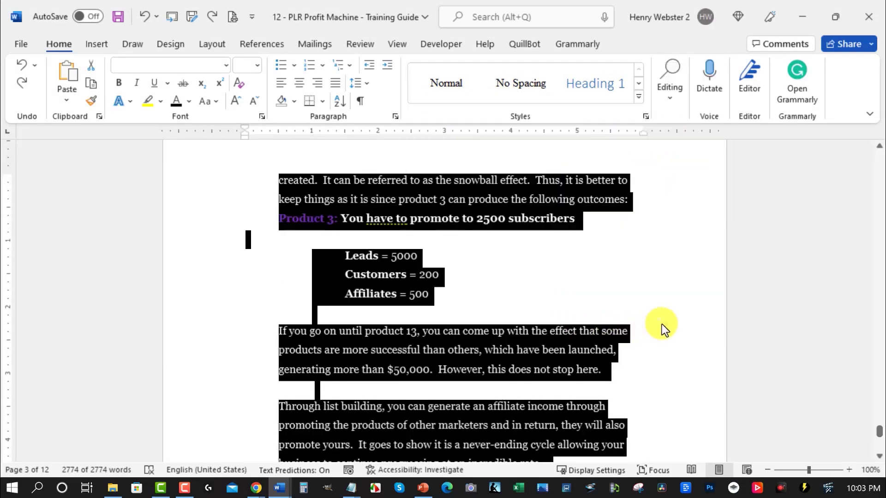
click(801, 15)
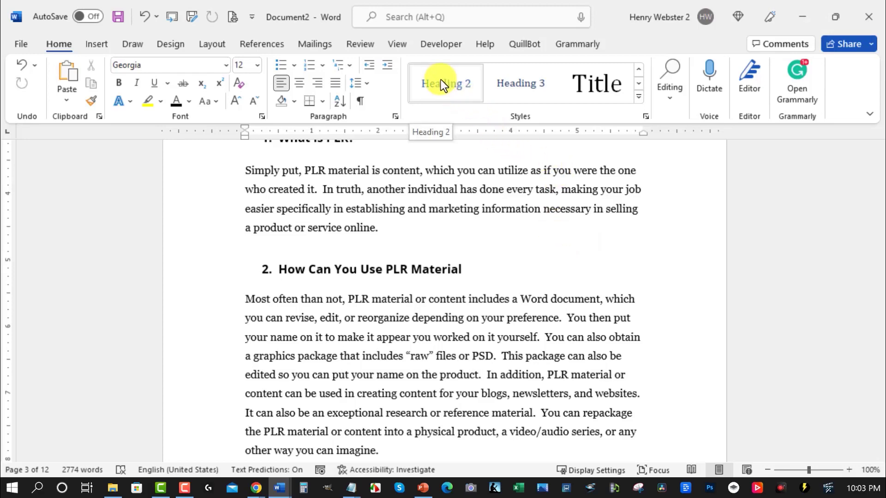
Step: Check which styles are assigned to the "How Can You Use PLR Material" subheading and the Chapter 1 title
drag(471, 270, 465, 269)
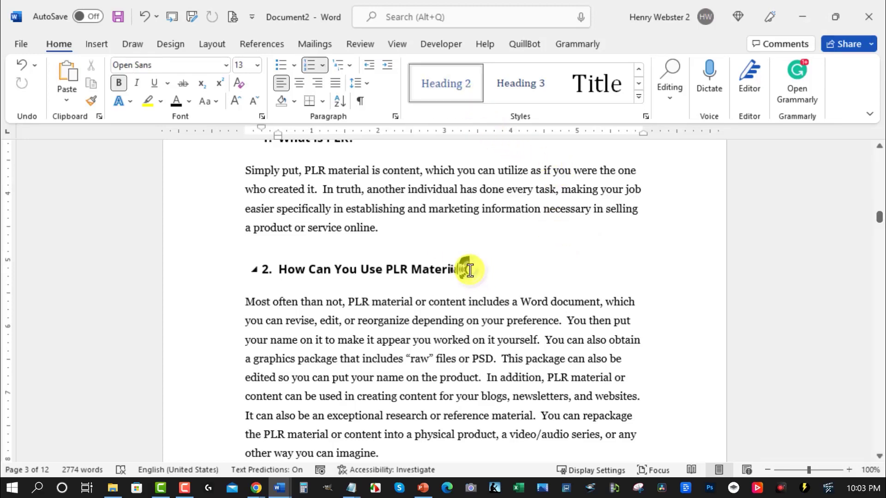
click(464, 267)
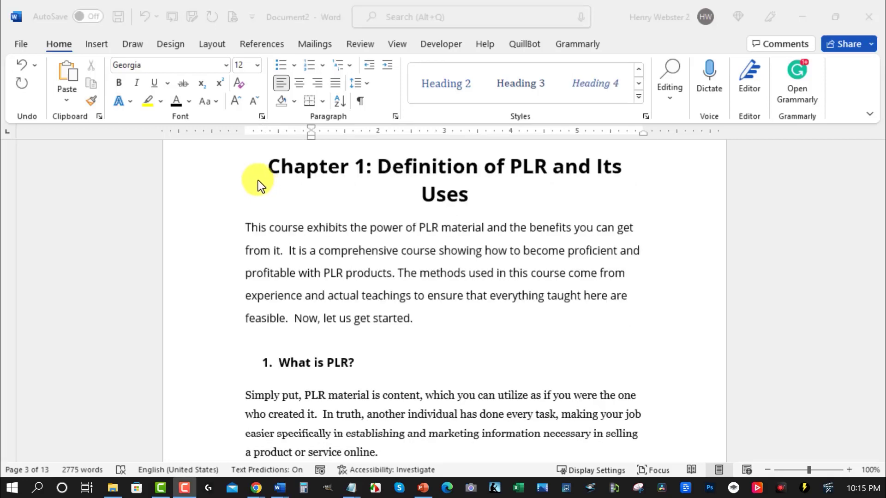
click(269, 168)
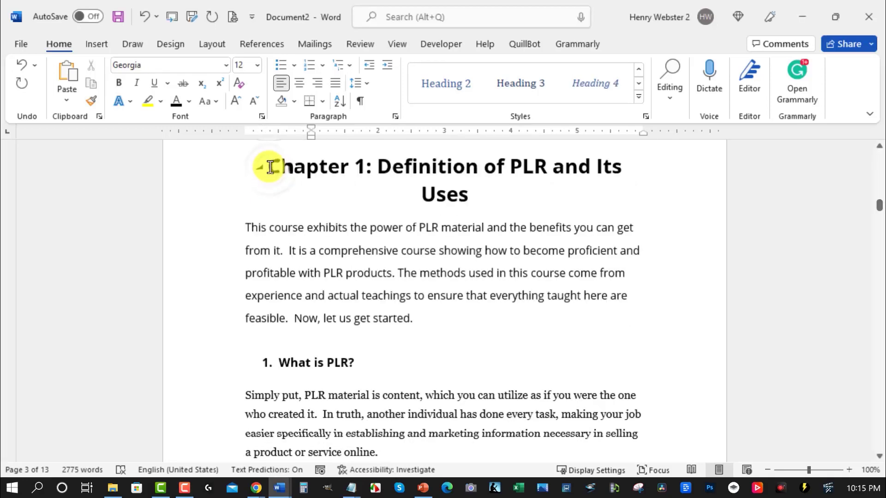
drag(270, 167, 500, 184)
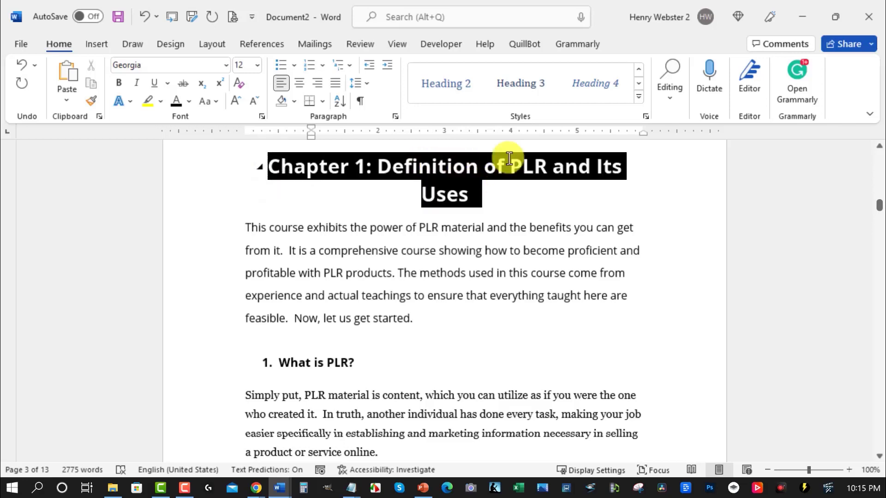
click(639, 69)
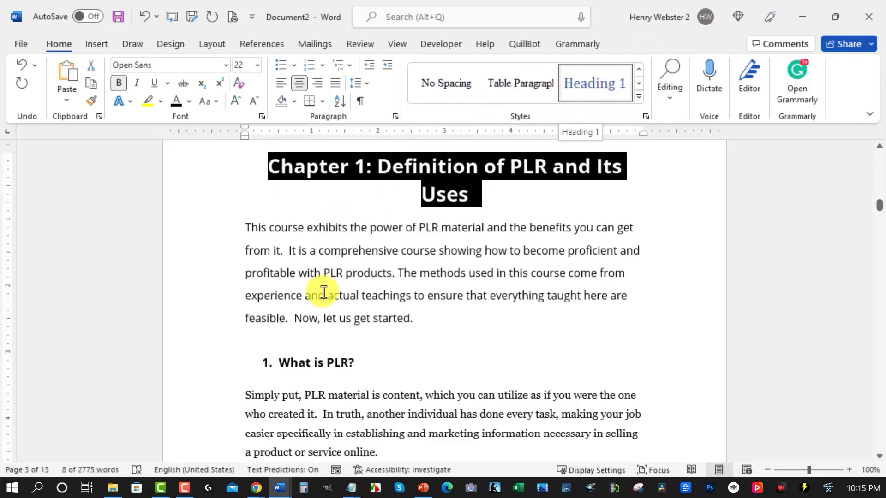
Step: Select the "What is PLR?" subheading and check its assigned style among the available styles
click(281, 362)
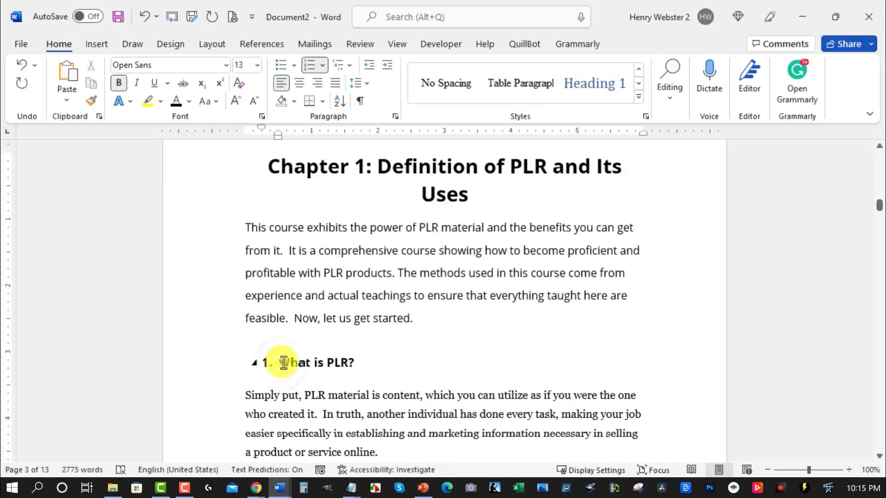
drag(283, 362, 350, 362)
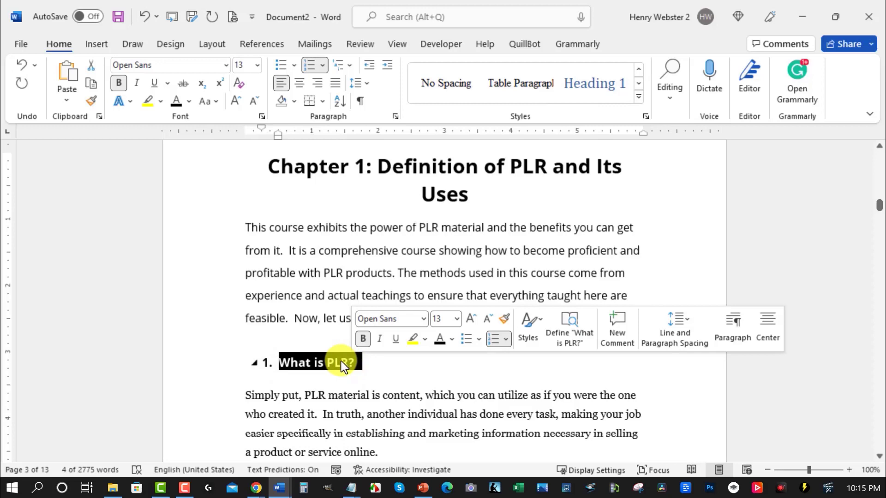
click(638, 96)
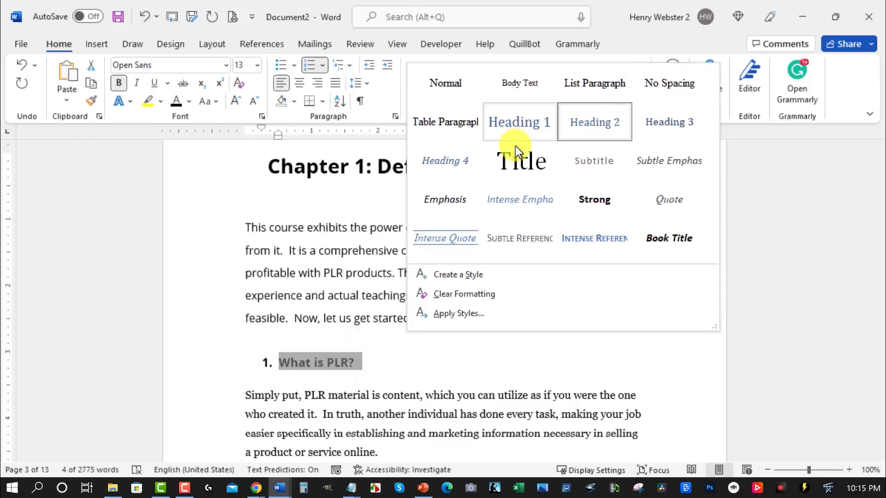
click(425, 376)
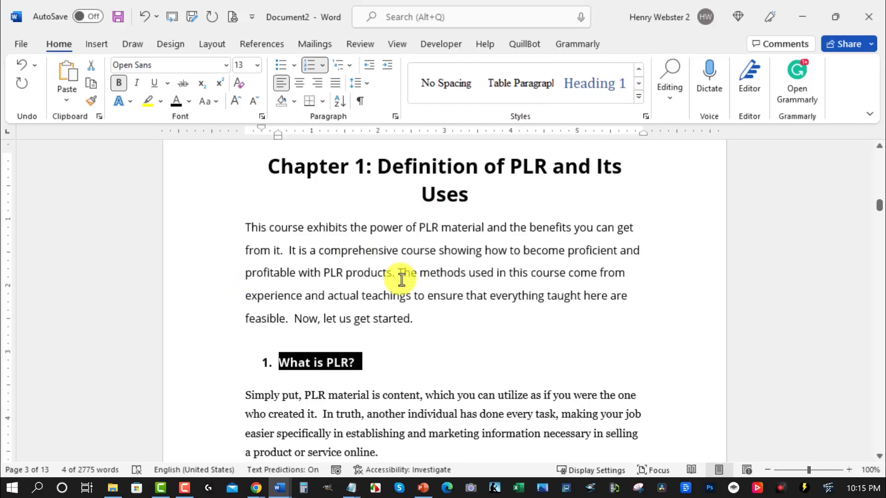
click(640, 98)
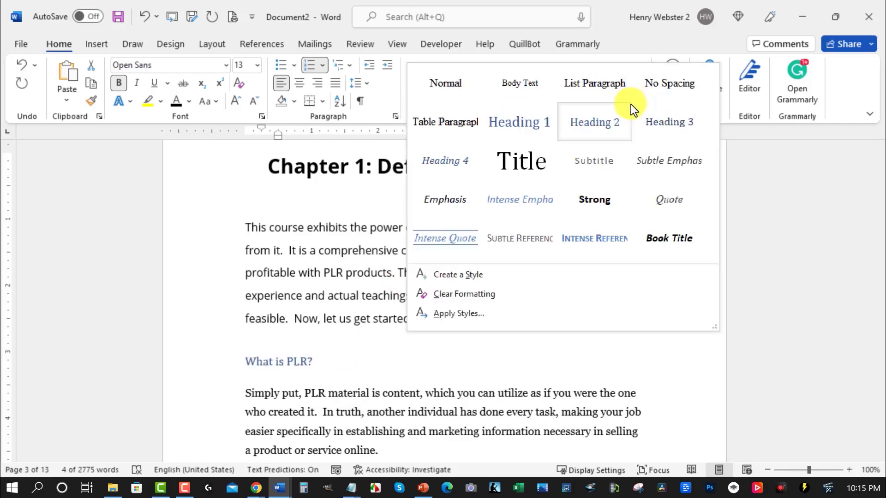
click(561, 349)
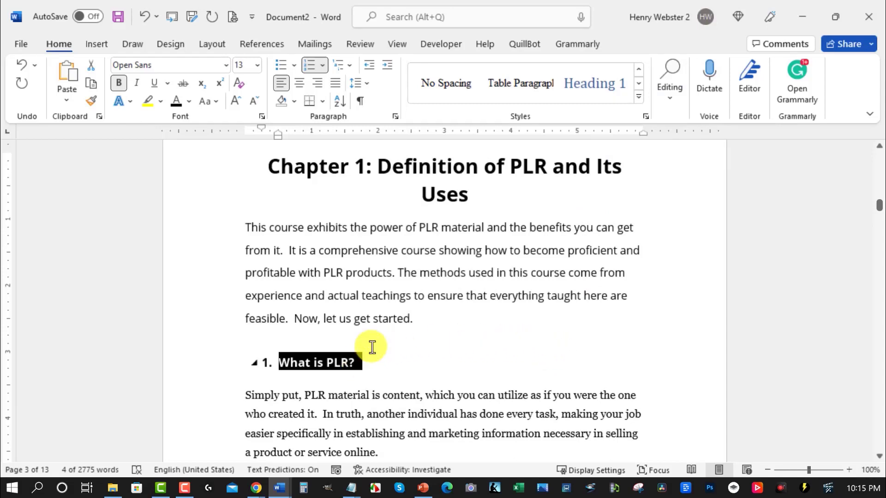
Step: Reapply the Heading 2 style to the "What is PLR?" subheading and make it a numbered list item
click(639, 95)
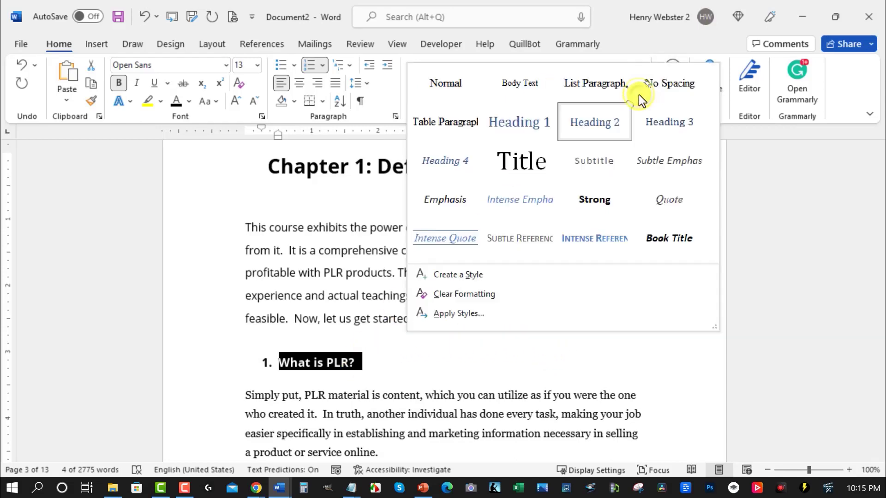
click(587, 112)
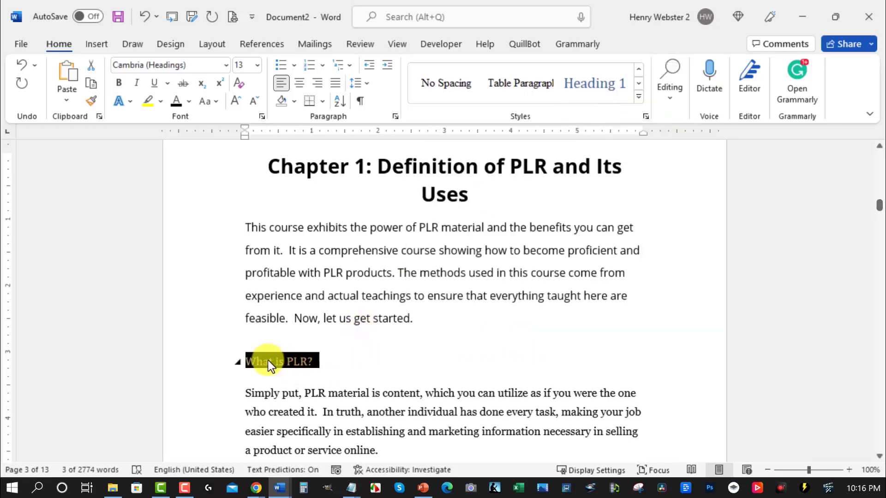
click(310, 65)
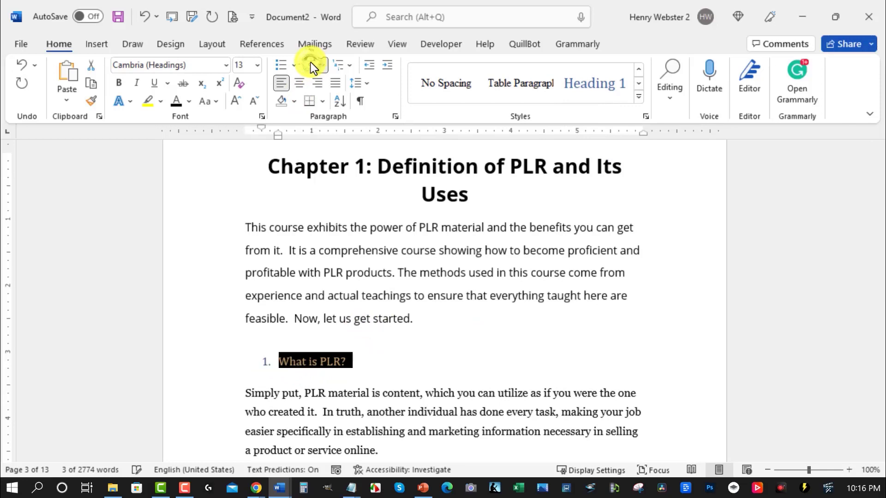
Step: Set the numbered "What is PLR?" subheading in bold, black Open Sans
click(176, 100)
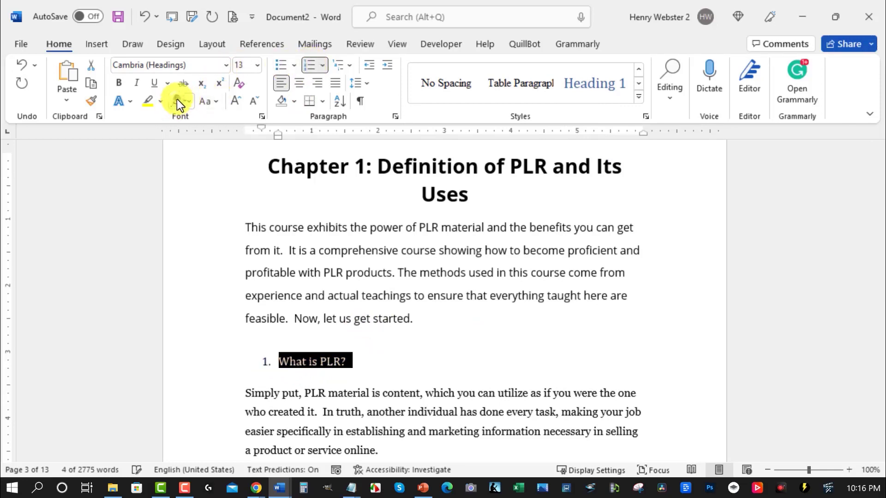
click(117, 82)
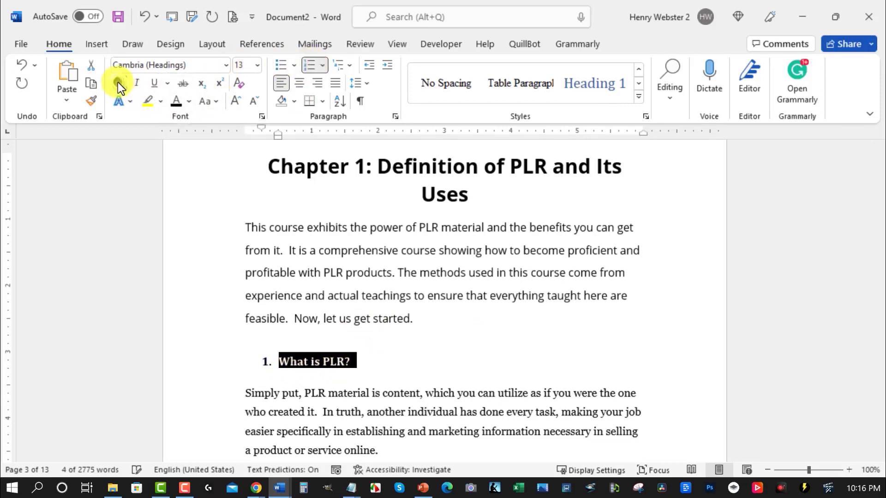
click(225, 65)
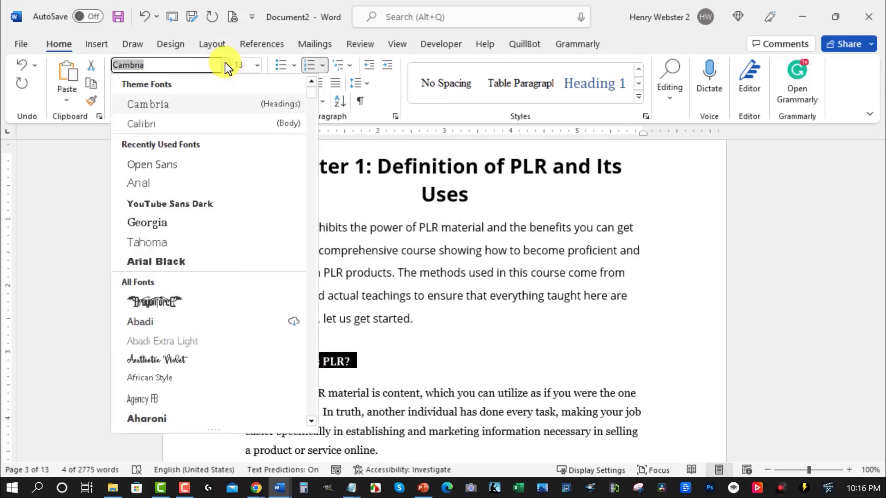
click(156, 167)
click(364, 366)
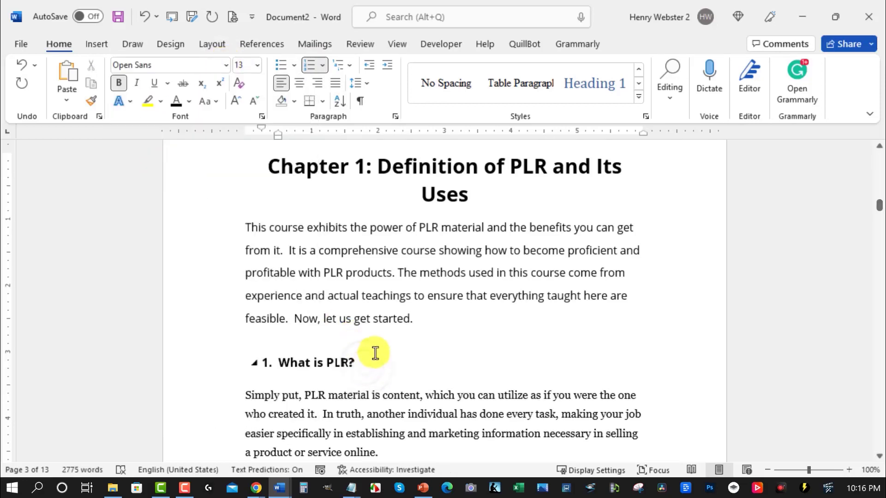
Step: Review the remaining Chapter 1 subheadings and check the style of the Chapter #2 title
scroll(375, 353, down, 3)
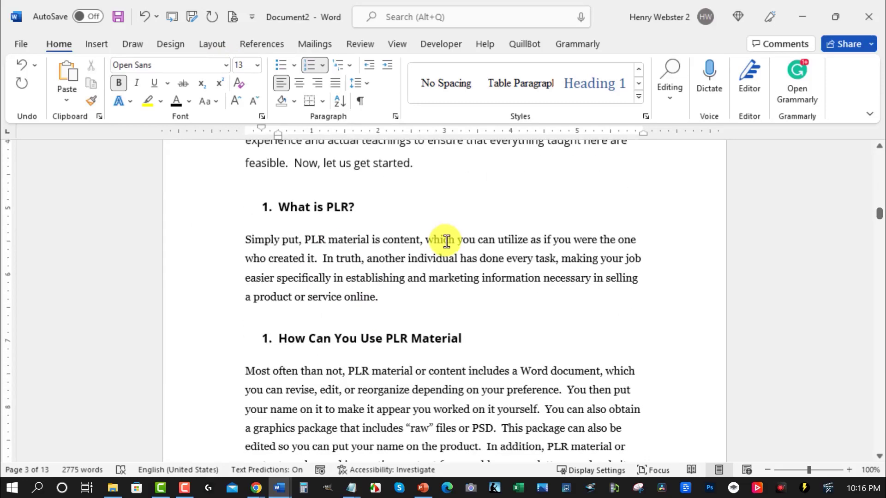
scroll(446, 241, down, 15)
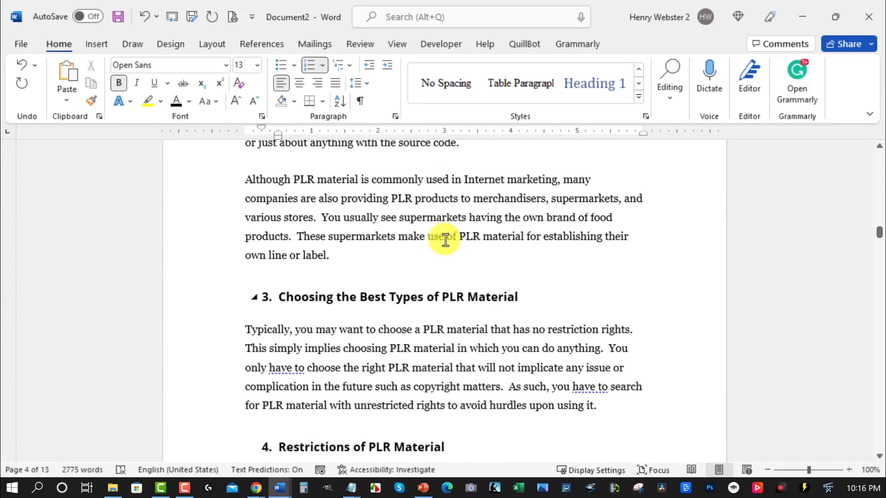
scroll(445, 240, down, 12)
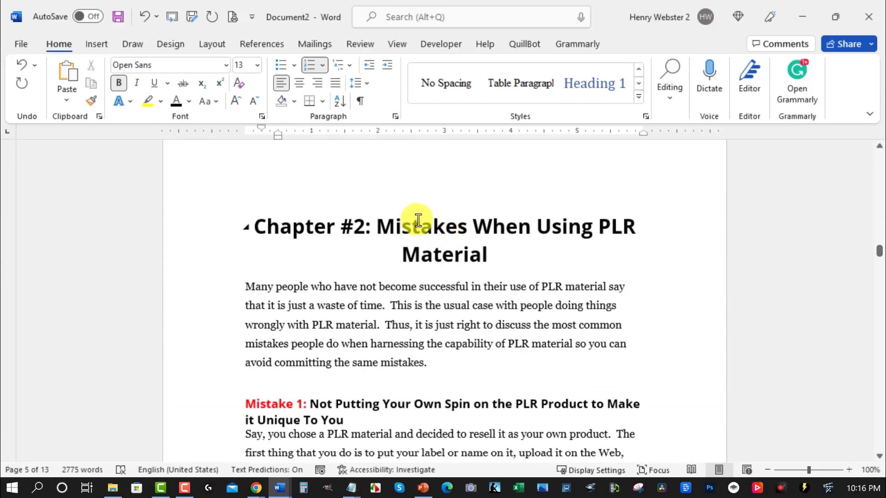
click(265, 227)
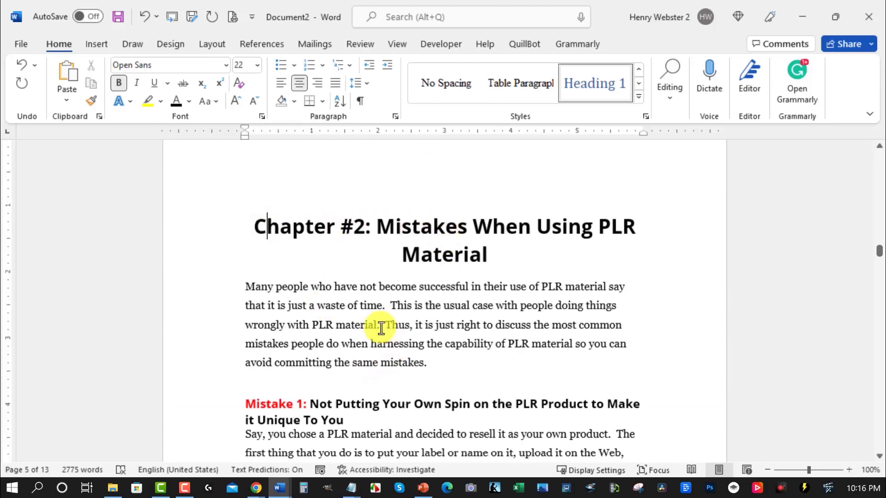
scroll(381, 328, down, 2)
Step: Check the style of the "Mistake 1" subheading in Chapter #2 and review the "Mistake" subheadings that follow it
click(312, 296)
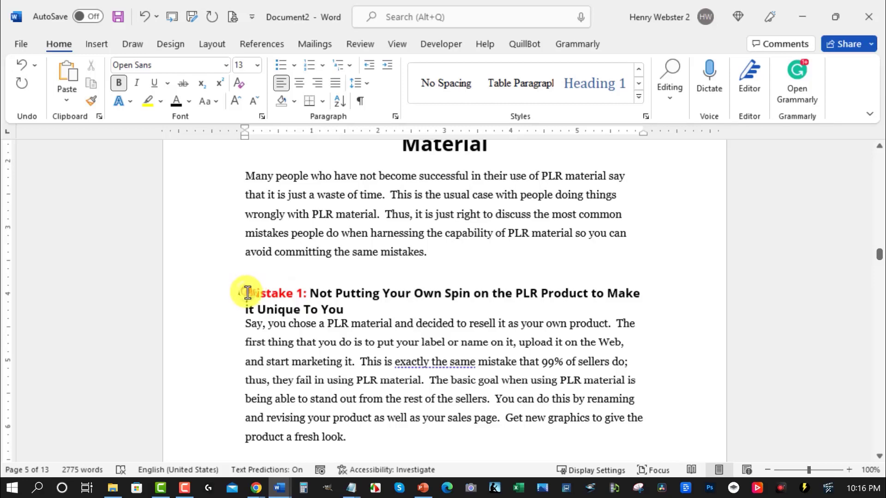
drag(247, 293, 346, 307)
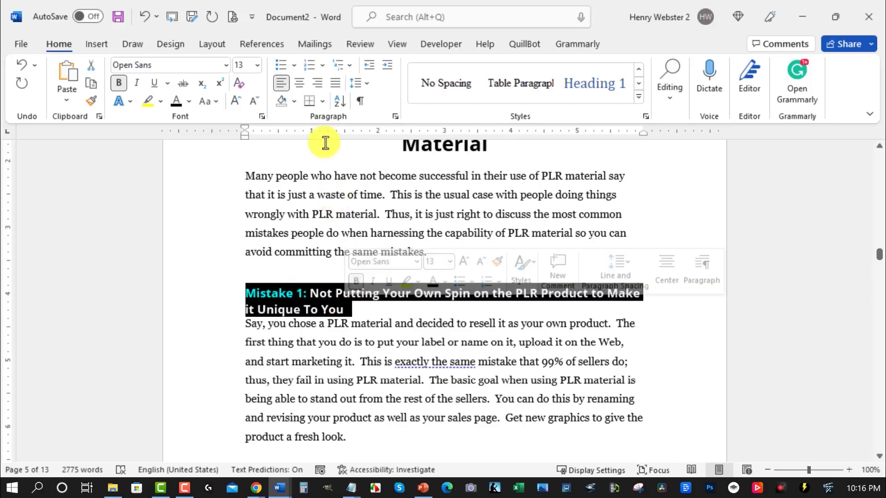
click(639, 96)
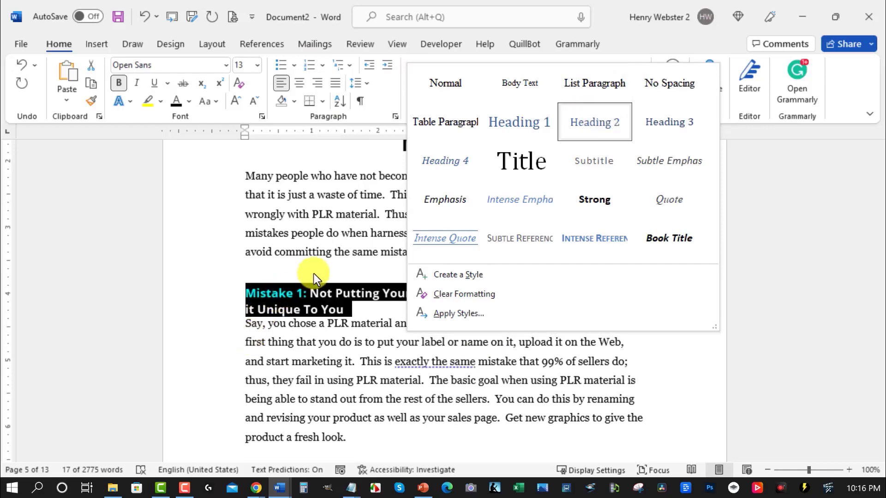
key(Escape)
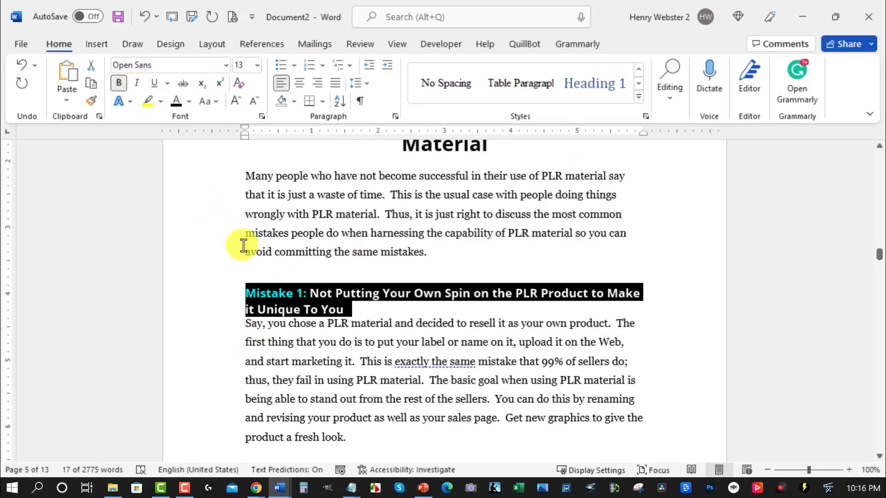
click(306, 294)
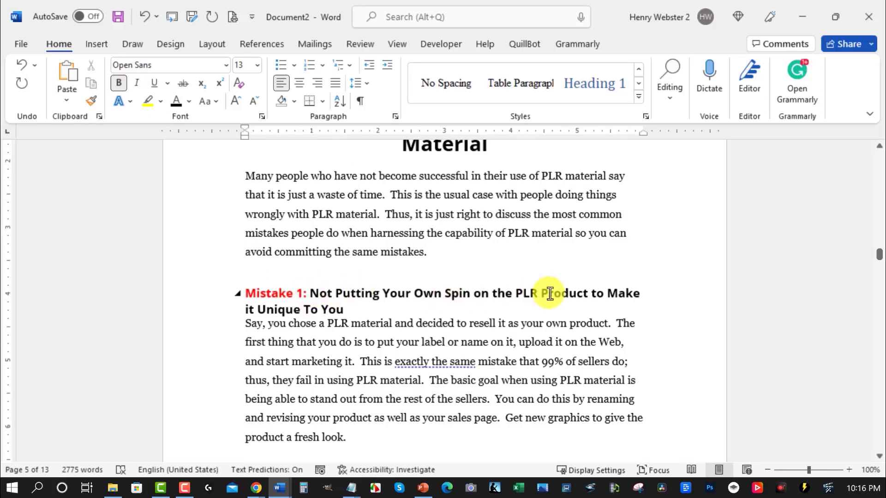
scroll(423, 293, down, 4)
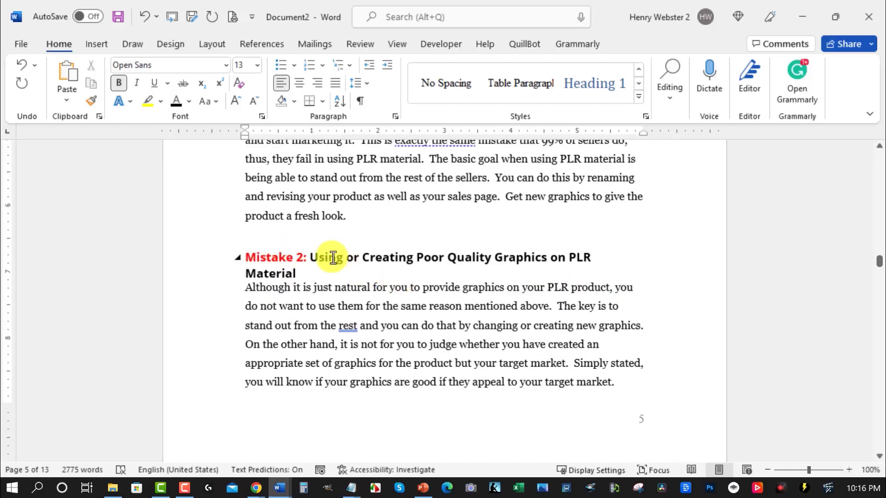
scroll(333, 257, down, 7)
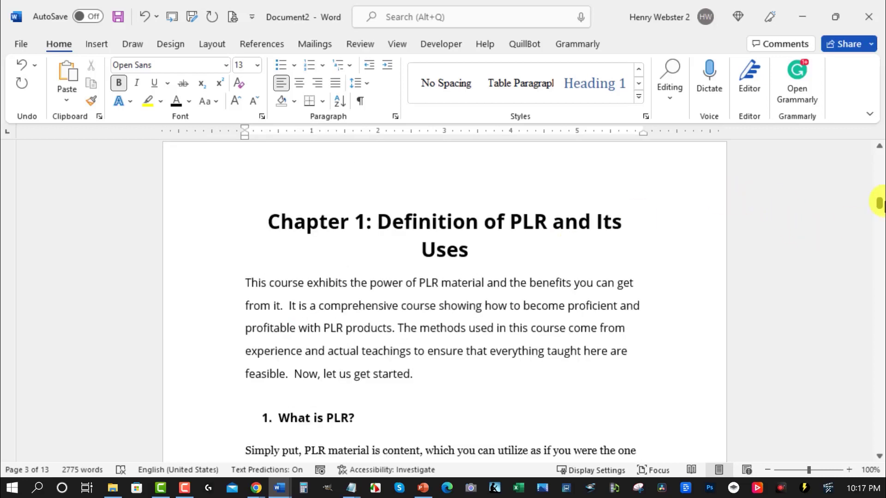
Step: Insert several blank lines below the "Table of Contents" title, above the old Chapter #1 entry
drag(879, 203, 878, 175)
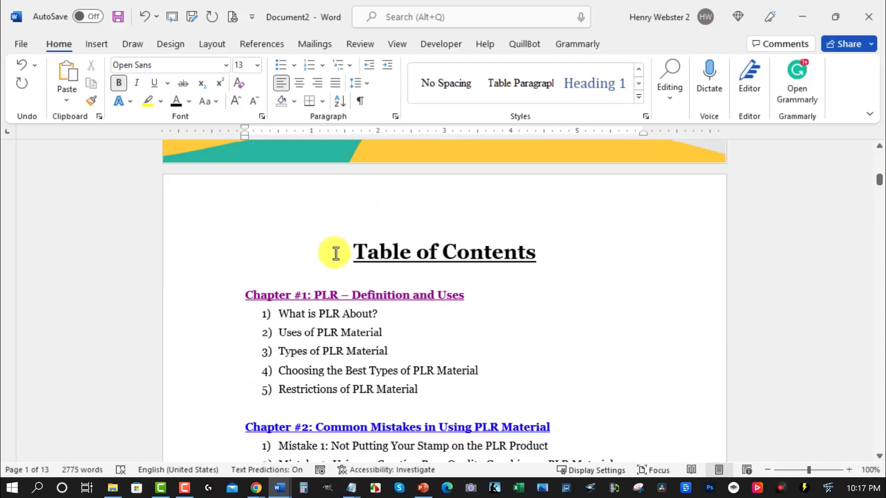
click(548, 255)
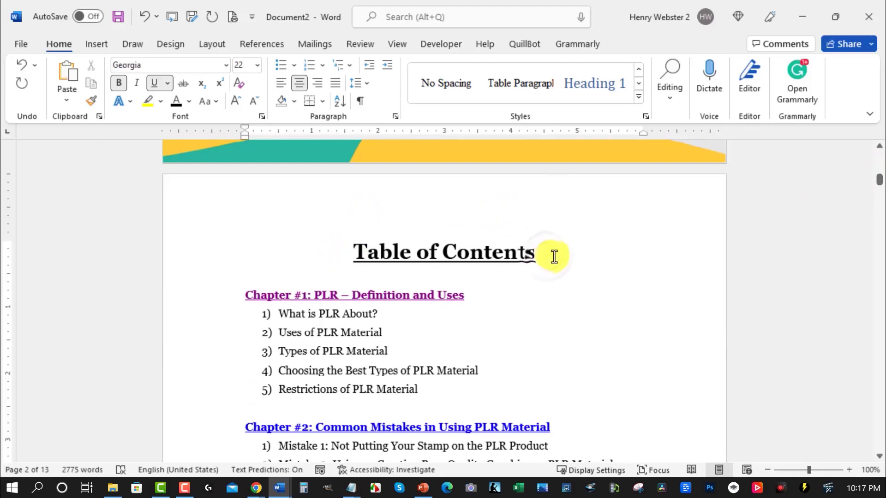
key(Return)
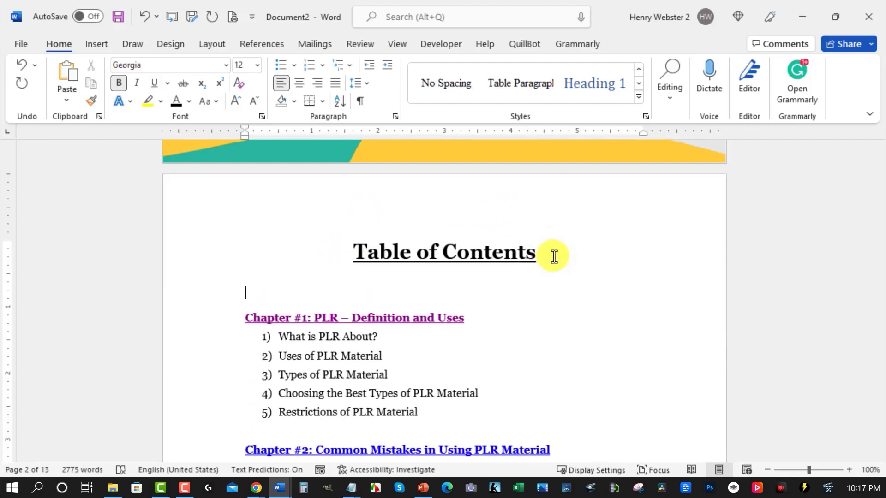
key(Return)
key(Return)
key(Return)
key(Return)
key(Return)
key(Return)
key(Return)
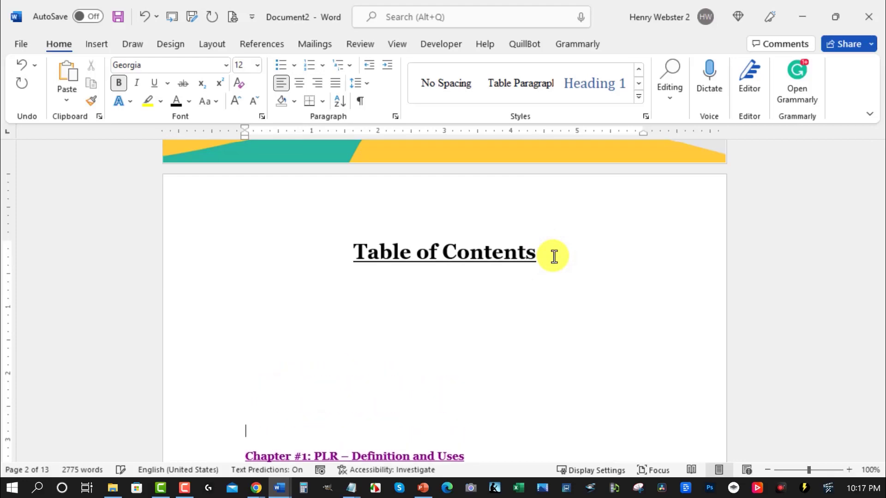
Step: Delete the old manually written contents entries, from the Chapter #1 title and its subheadings through the Chapter #2 title
scroll(554, 256, down, 5)
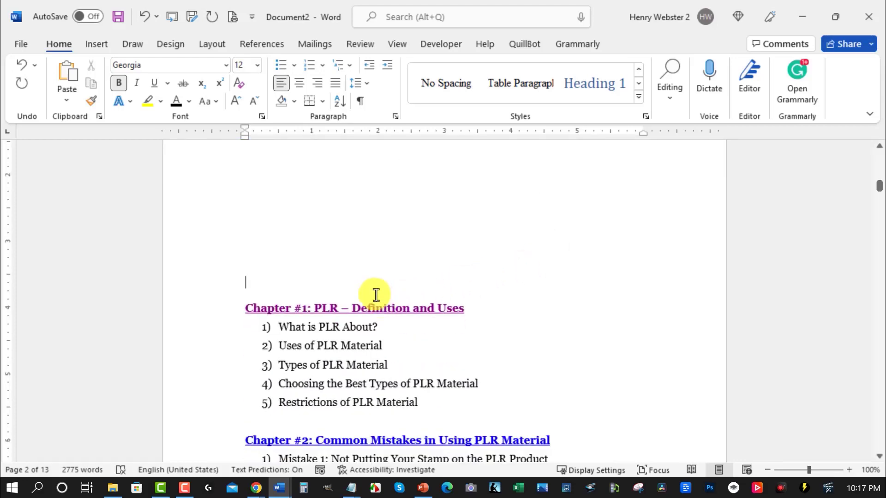
key(BackSpace)
key(BackSpace)
triple_click(376, 295)
key(Delete)
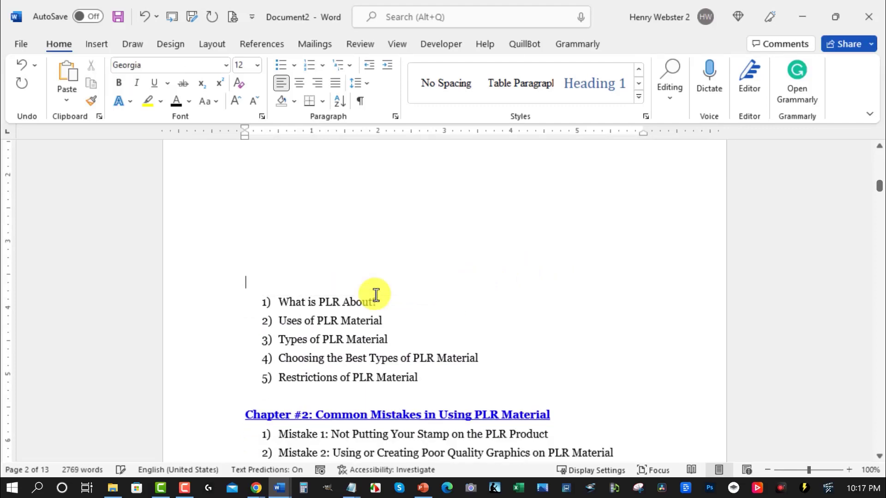
key(Delete)
key(ctrl+Delete)
key(Delete)
key(Delete)
key(Delete)
key(Delete)
key(Delete)
key(Delete)
key(Delete)
key(Delete)
key(Delete)
key(Delete)
key(Delete)
key(Delete)
key(Delete)
key(Delete)
key(Delete)
key(Delete)
key(Delete)
key(Delete)
key(Delete)
key(Delete)
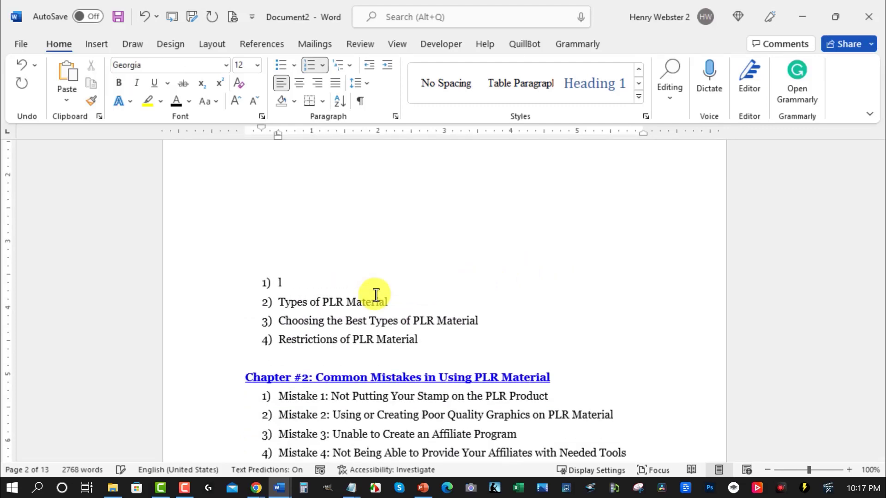
key(Delete)
key(Delete)
key(Delete)
key(Delete)
key(Delete)
key(Delete)
key(Delete)
key(Delete)
key(Delete)
key(Delete)
key(Delete)
key(Delete)
key(Delete)
key(Delete)
key(Delete)
key(Delete)
key(Delete)
key(Delete)
key(Delete)
key(Delete)
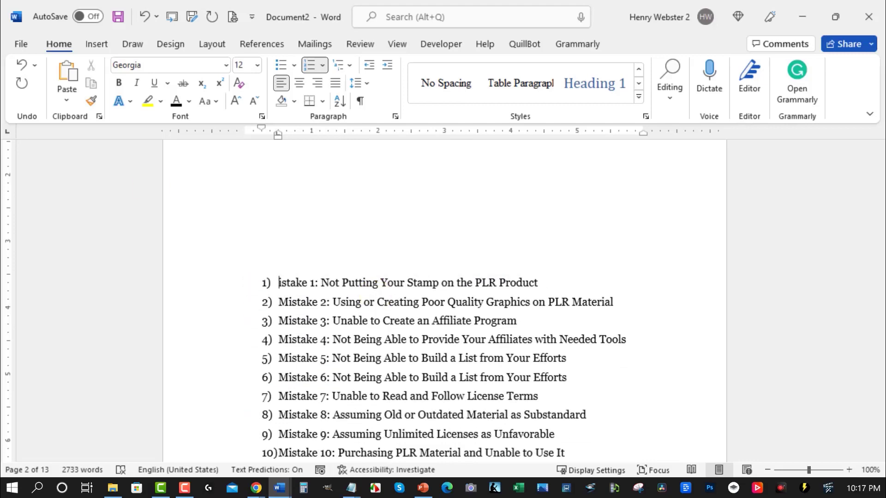
Step: Insert an Automatic Table 1 table of contents on the blank line below the "Table of Contents" title
scroll(282, 346, up, 5)
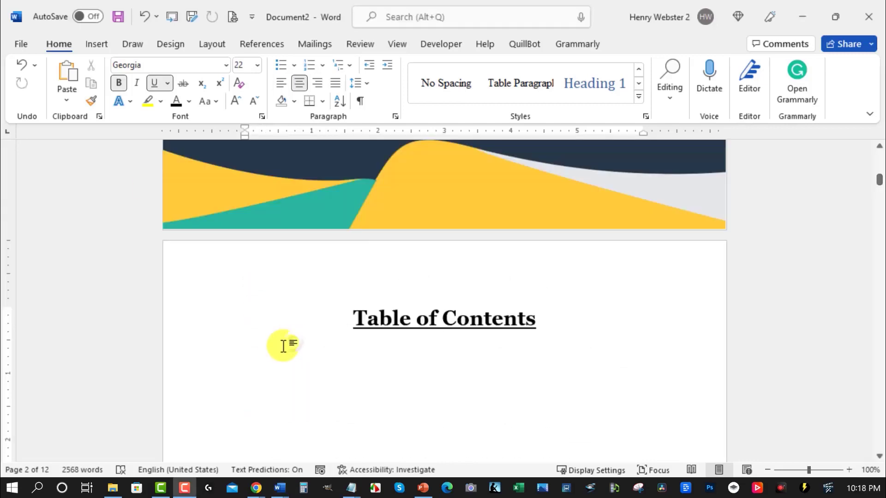
click(296, 345)
key(Down)
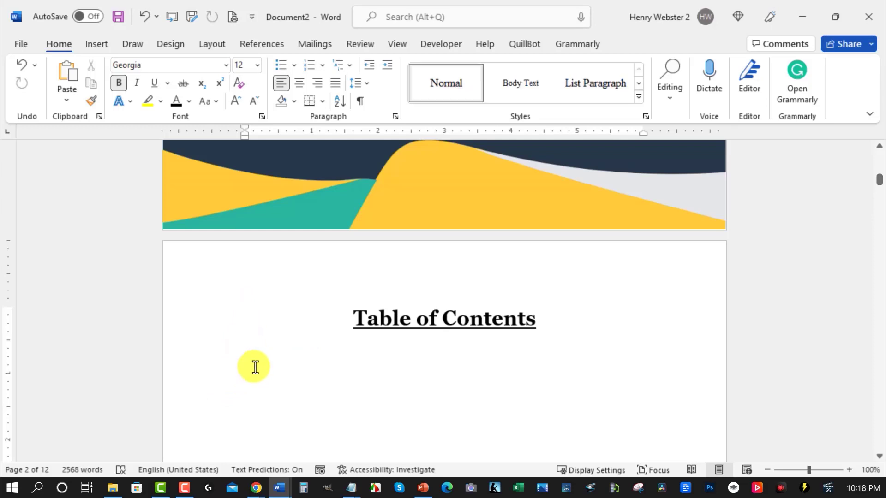
click(263, 43)
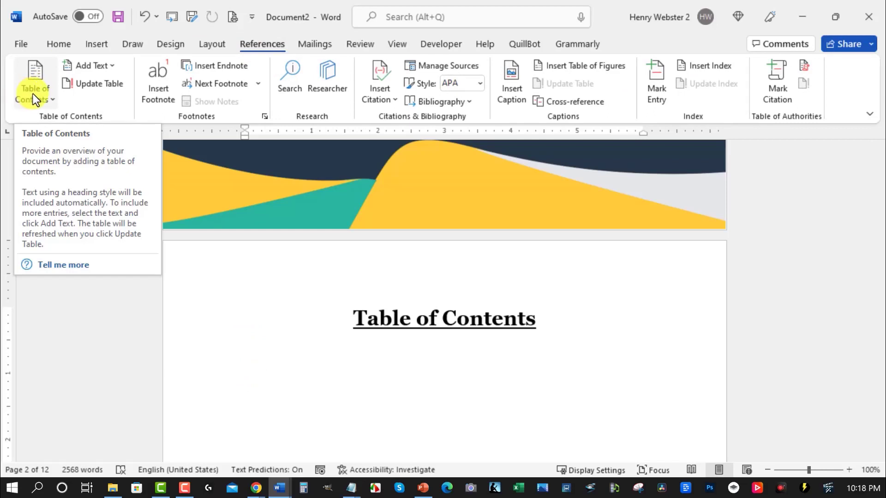
click(51, 99)
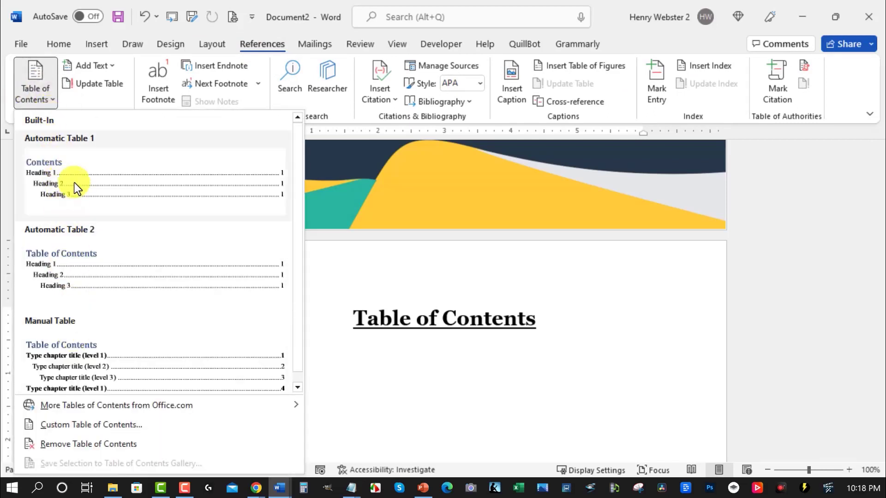
click(39, 178)
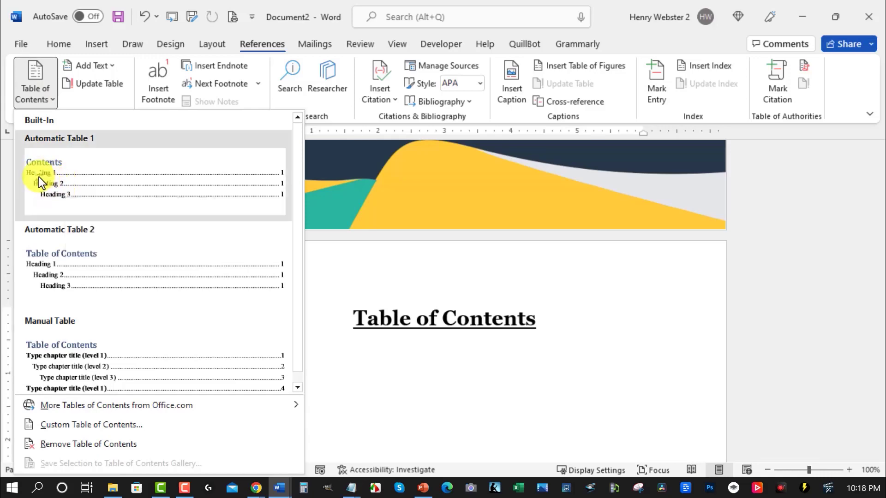
scroll(438, 301, up, 15)
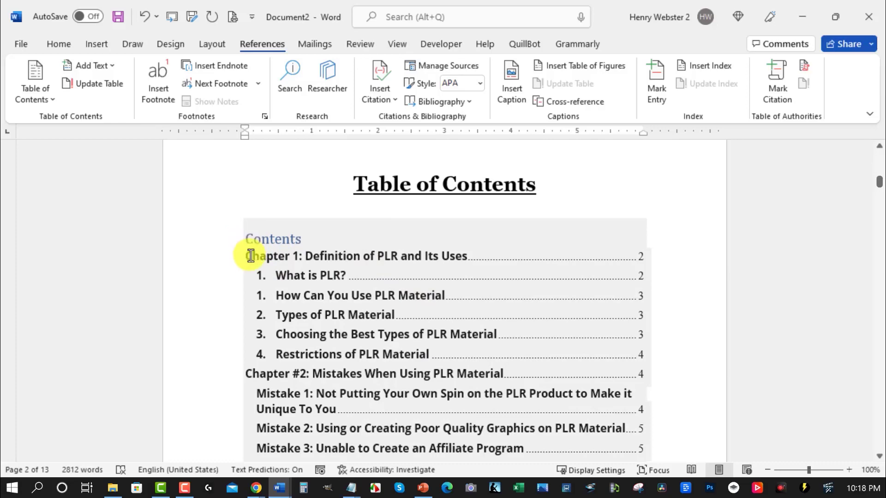
Step: Set the font size of all entries in the automatic table of contents to 11
scroll(364, 264, down, 10)
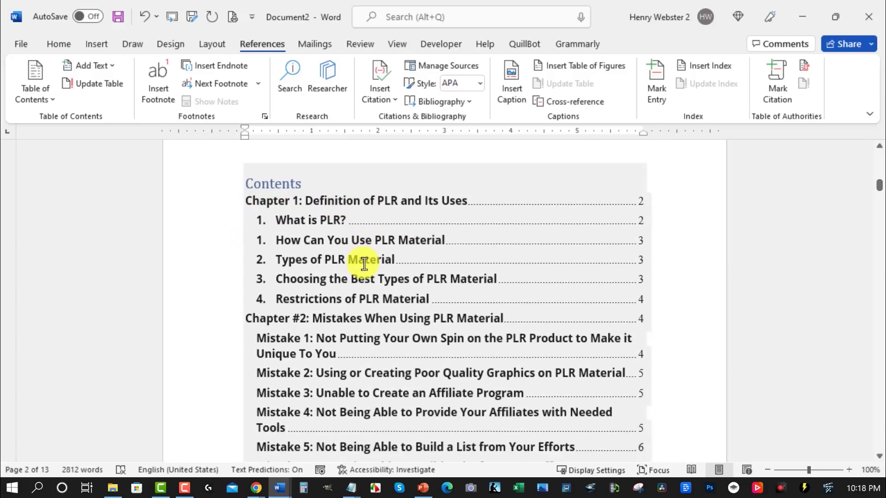
scroll(363, 264, down, 10)
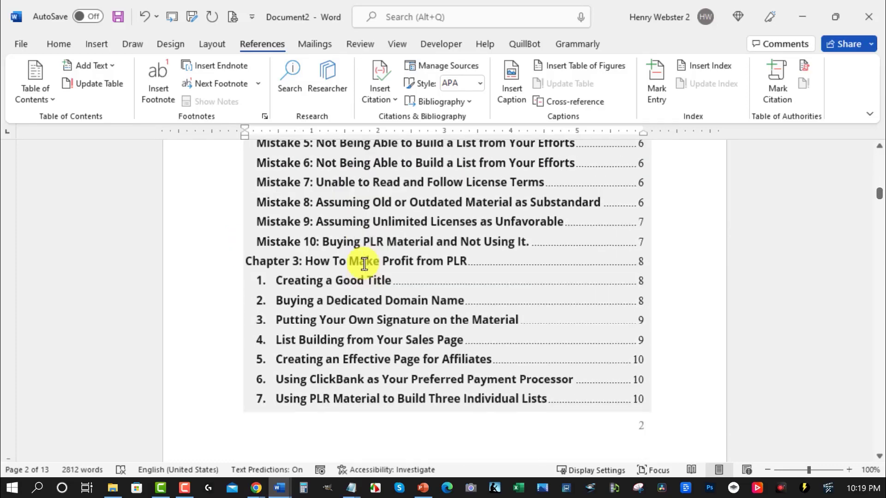
scroll(363, 263, up, 15)
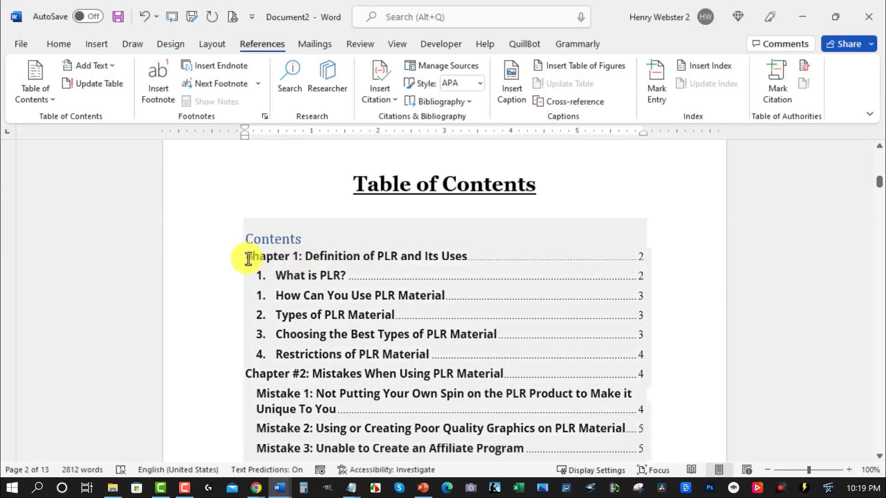
mouse_move(248, 260)
mouse_down()
mouse_move(375, 292)
mouse_move(423, 292)
mouse_move(447, 352)
mouse_move(473, 364)
mouse_move(469, 358)
mouse_move(488, 348)
mouse_move(488, 366)
mouse_up()
click(53, 44)
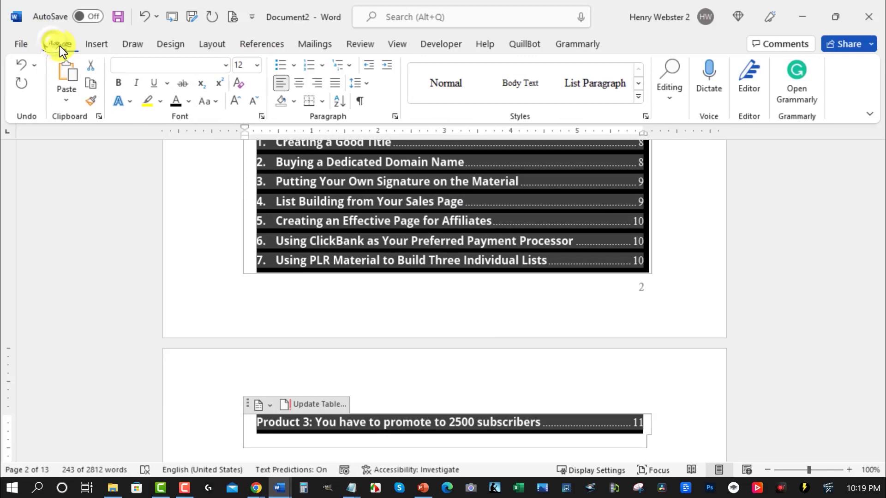
click(257, 65)
key(Escape)
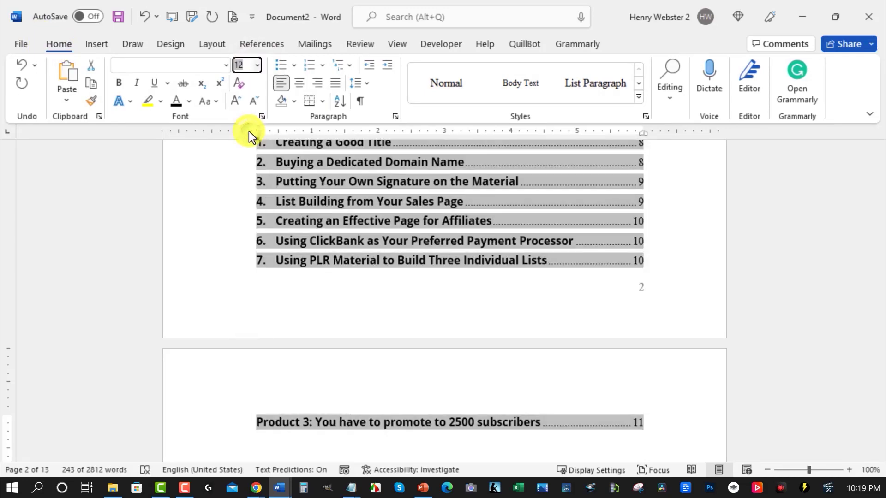
key(Return)
click(469, 283)
scroll(468, 283, up, 1)
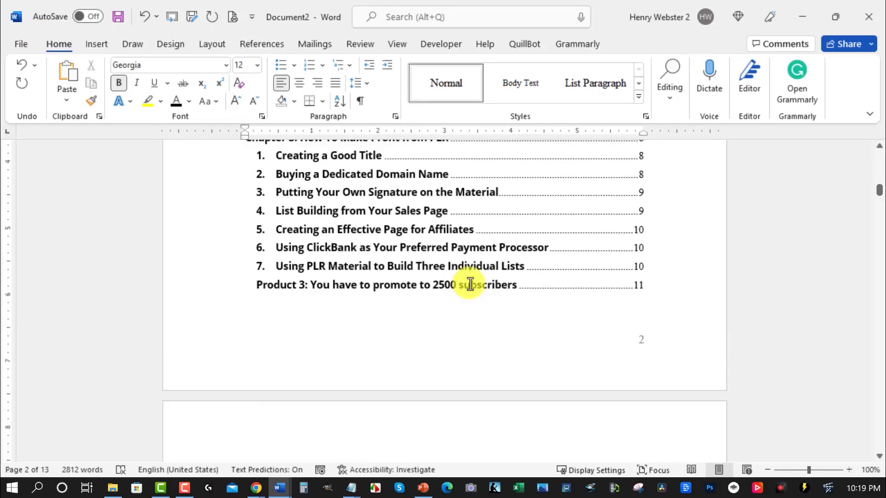
Step: Follow the "Restrictions of PLR Material" link in the table of contents to check that it leads to its section
scroll(468, 284, up, 15)
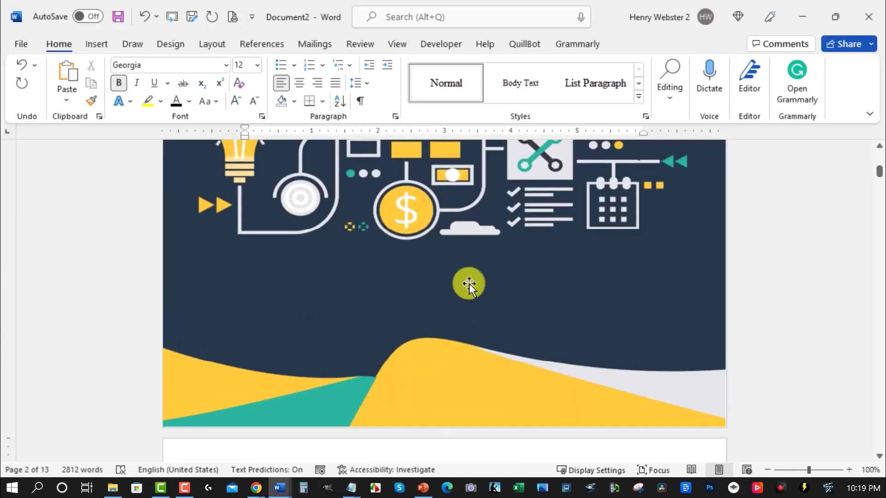
scroll(468, 283, down, 3)
click(438, 347)
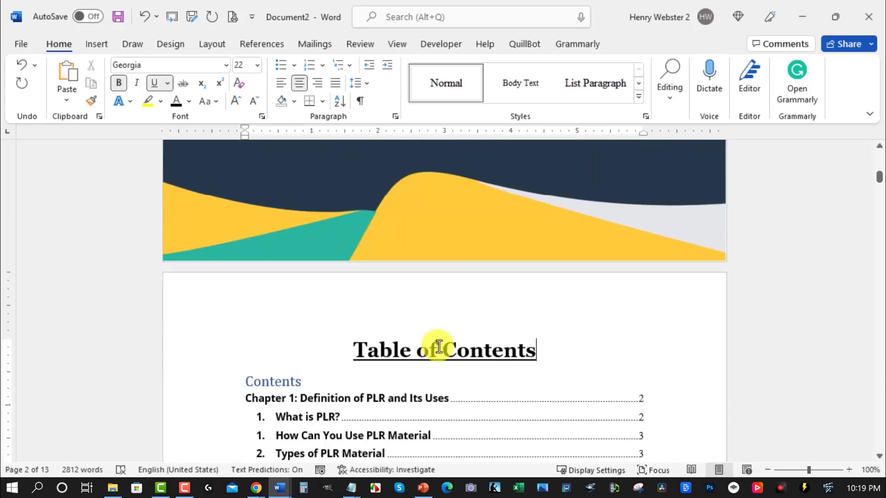
scroll(469, 347, down, 3)
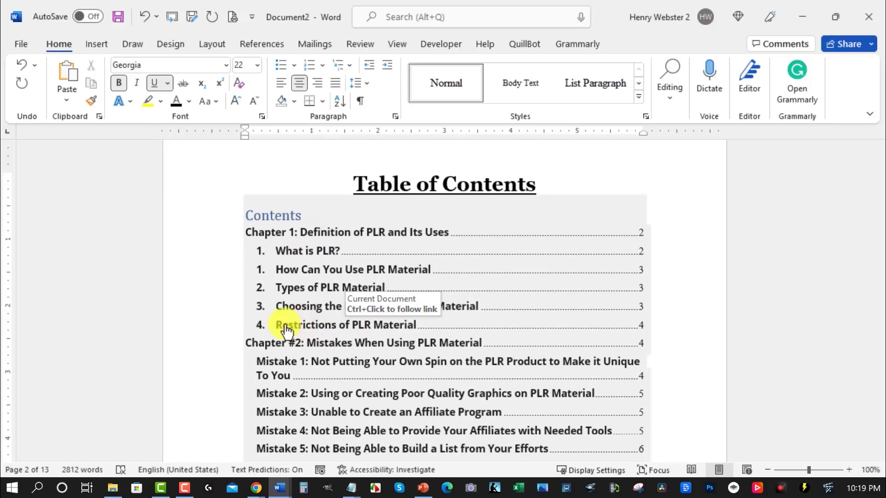
double_click(328, 326)
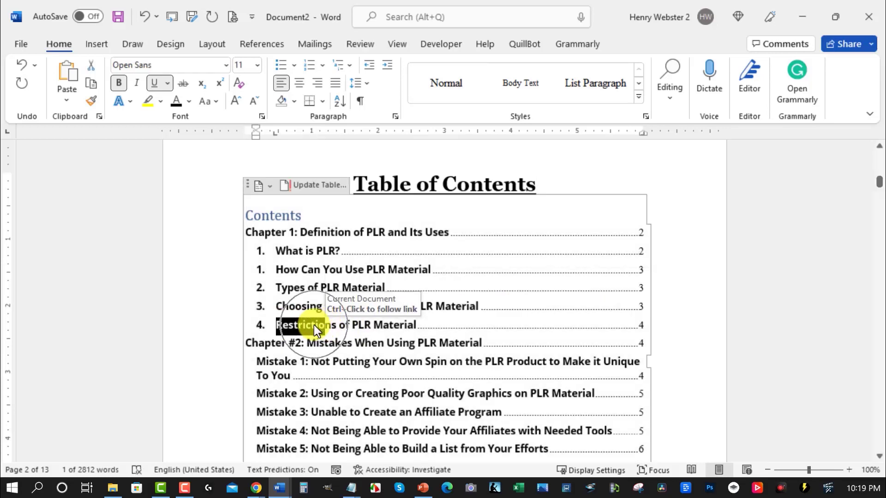
ctrl+click(314, 324)
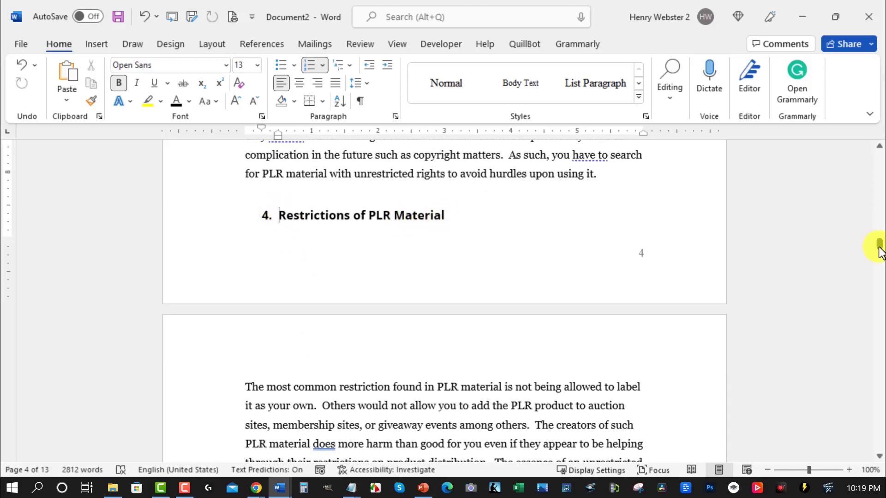
Step: Return to the table of contents and test the links for "Mistake 10" and the Chapter #2 title
drag(877, 248, 881, 138)
scroll(585, 241, down, 15)
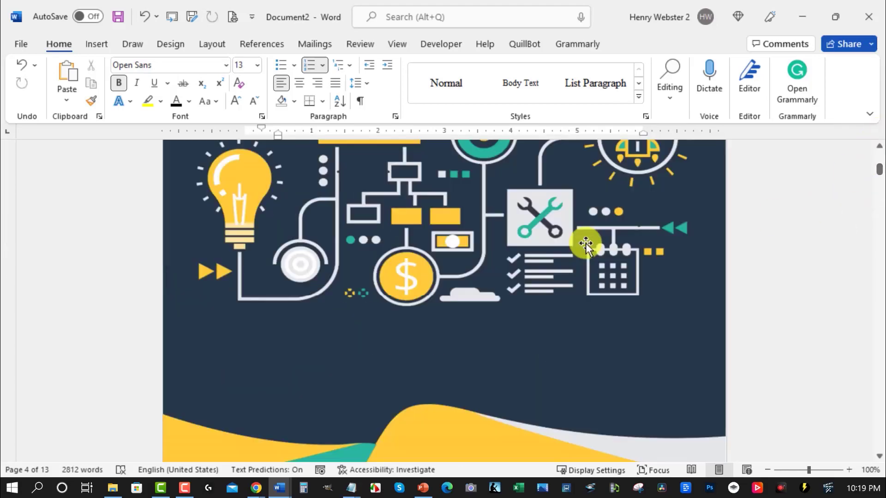
scroll(586, 244, down, 3)
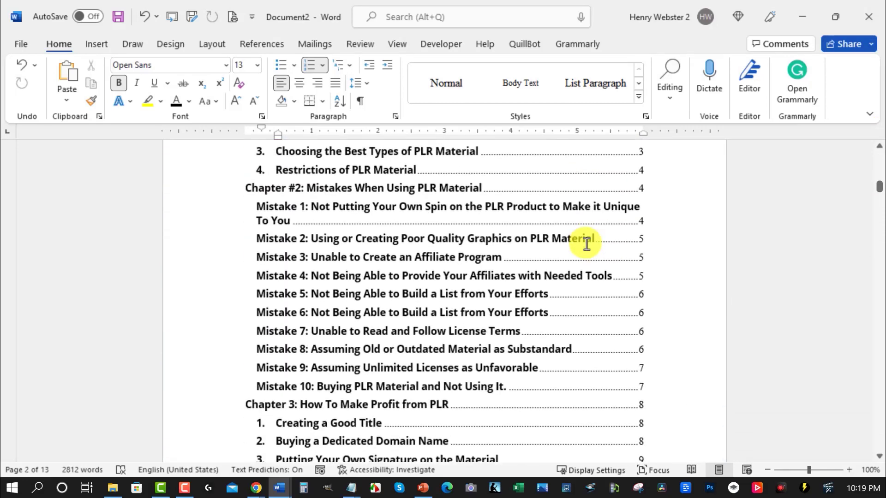
click(586, 244)
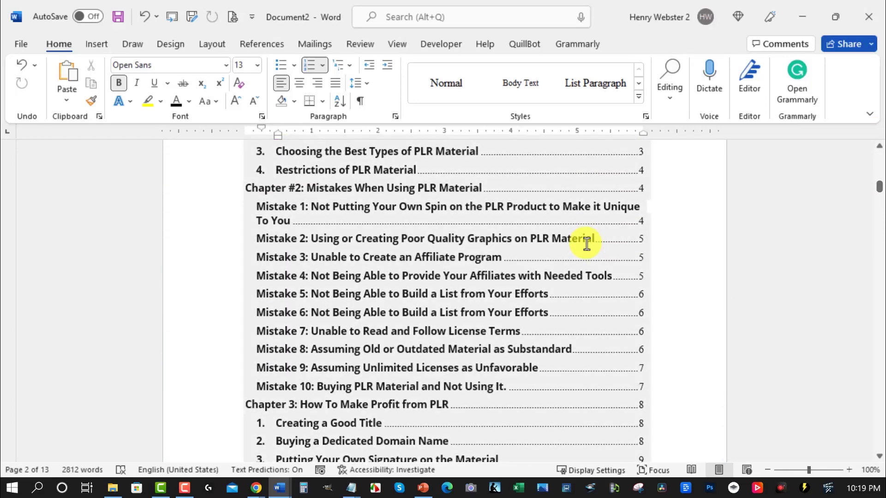
ctrl+click(380, 388)
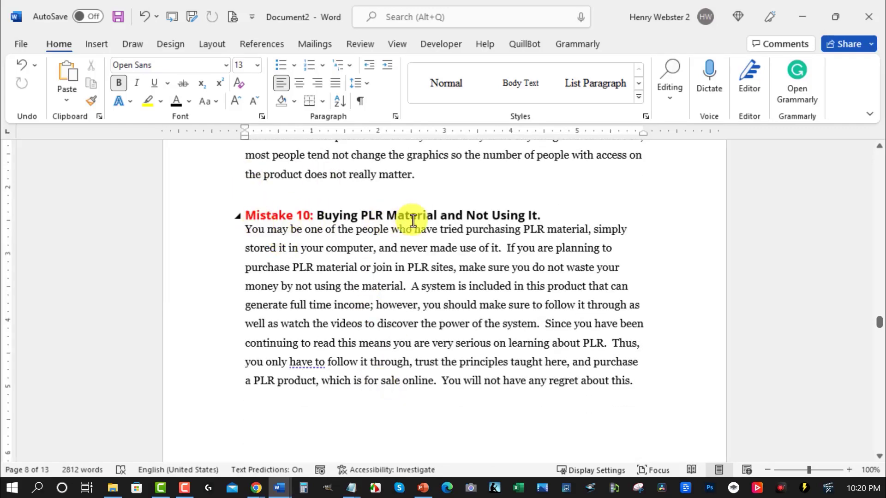
drag(879, 322, 878, 185)
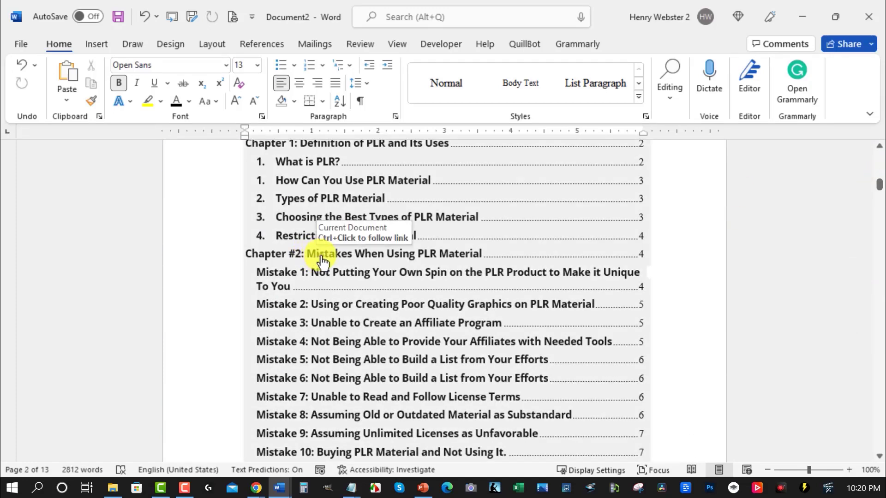
ctrl+click(321, 259)
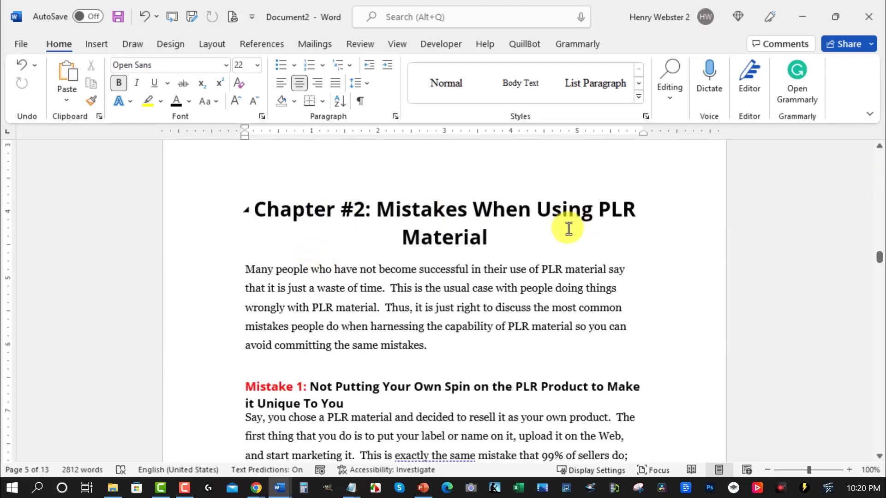